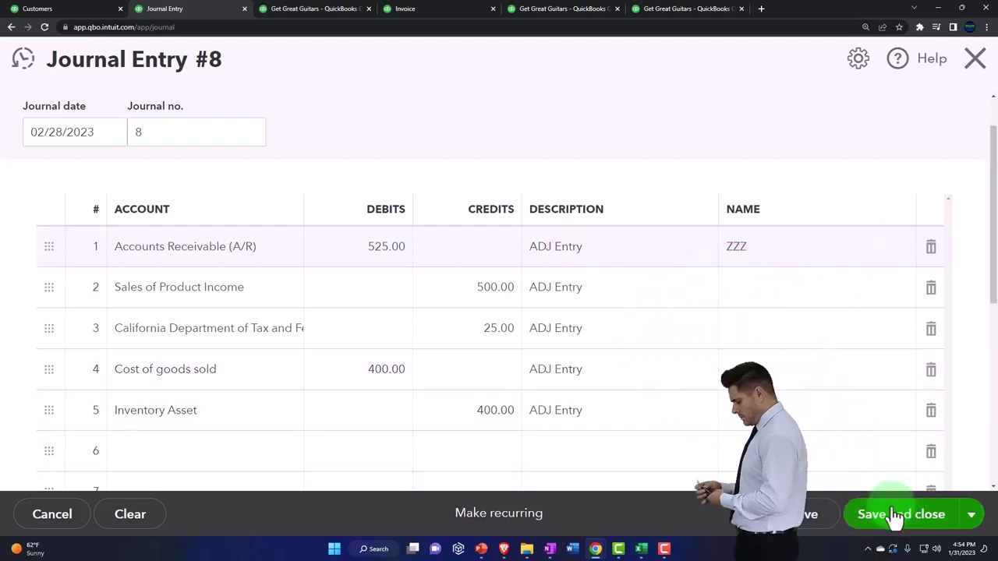
# Save and close Journal Entry #8, then switch to Anderson Guitars' customer transaction list.
pyautogui.click(895, 516)
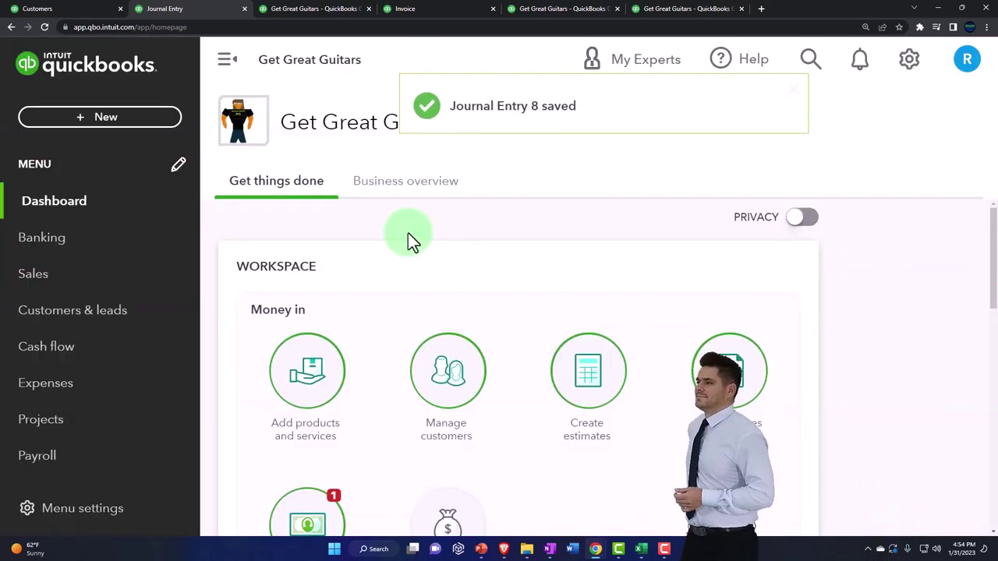
pyautogui.click(74, 11)
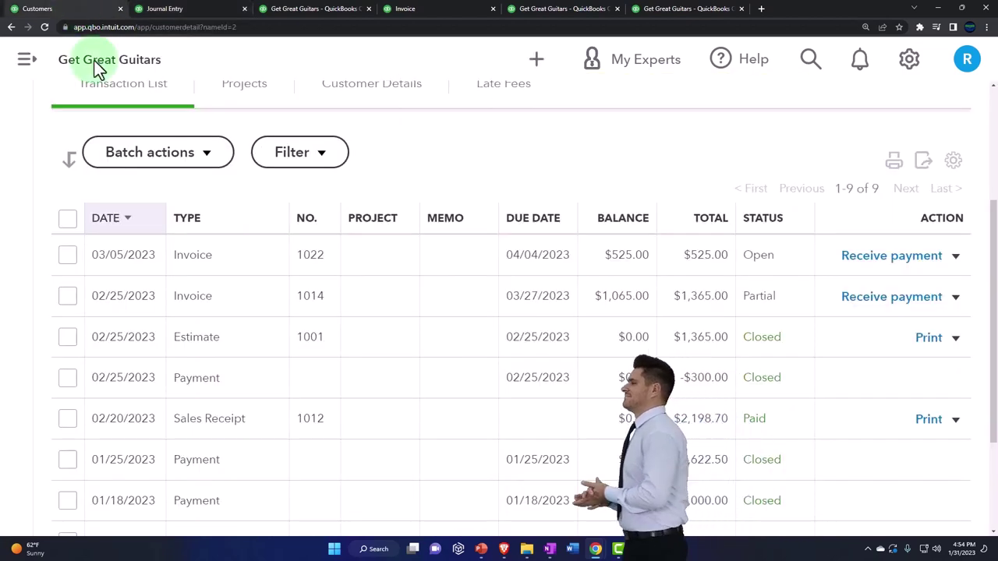
pyautogui.scroll(3, 133, 223)
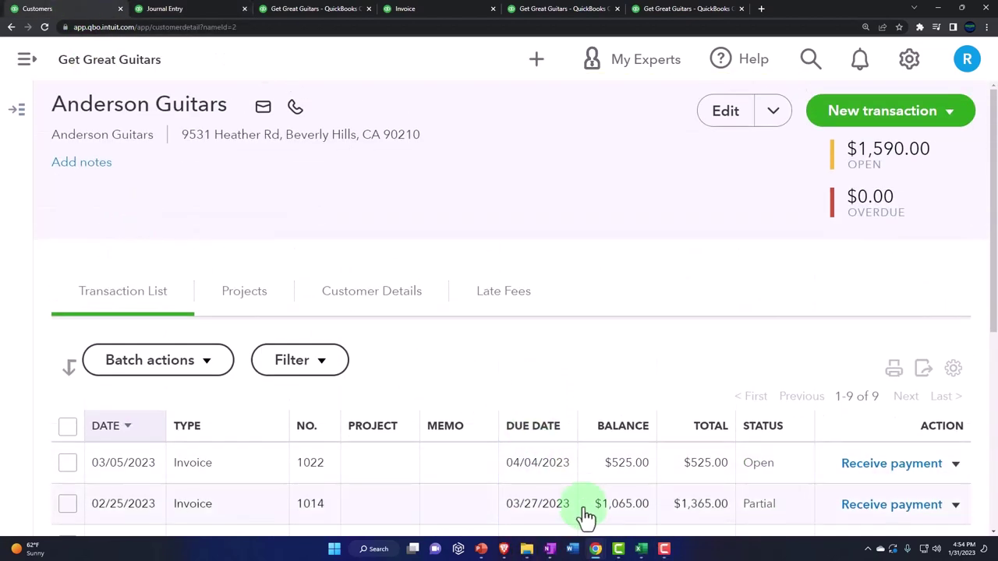
pyautogui.moveTo(598, 551)
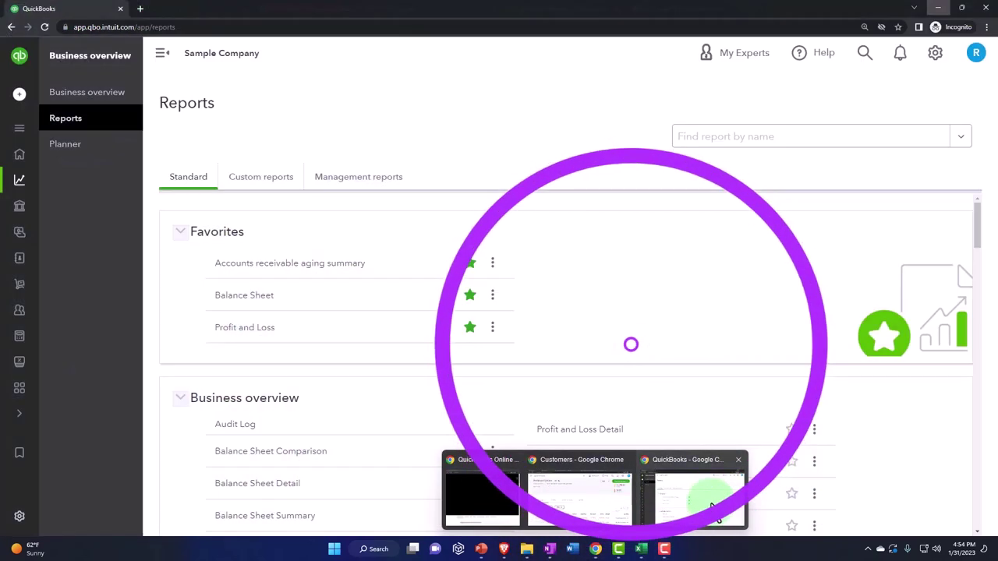
# Bring the other QuickBooks window forward and open the Customers list under Get paid & pay.
pyautogui.click(711, 504)
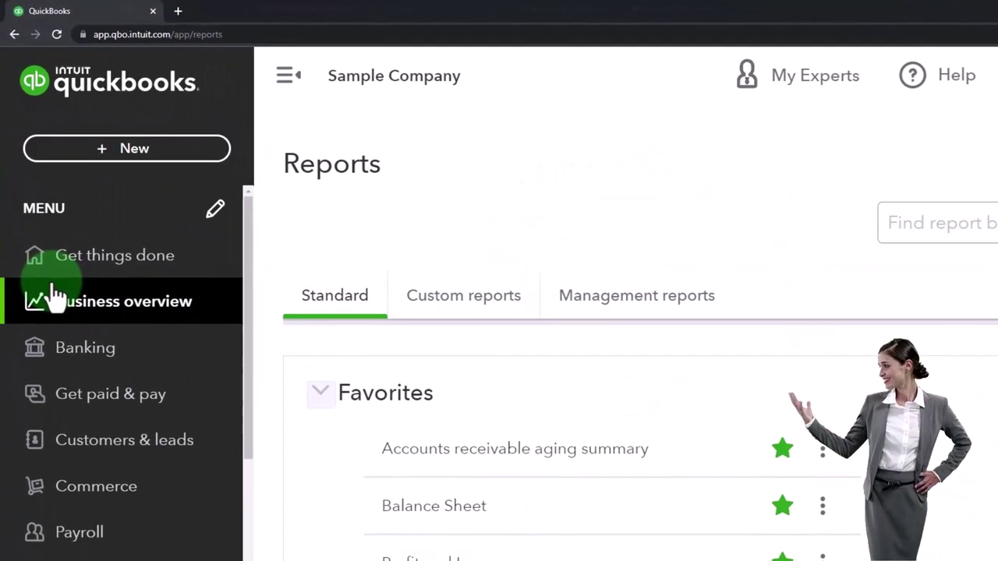
pyautogui.click(90, 410)
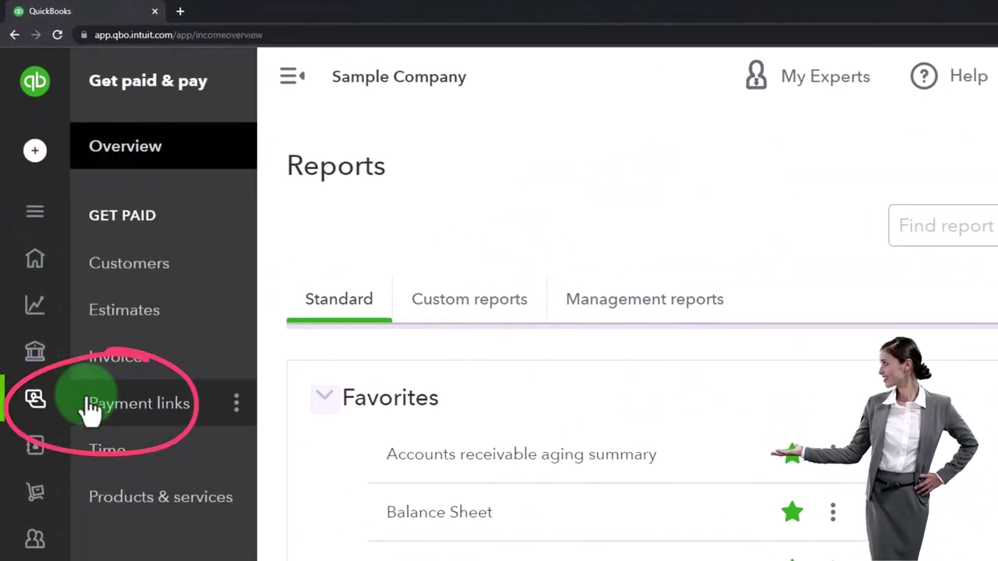
pyautogui.click(113, 287)
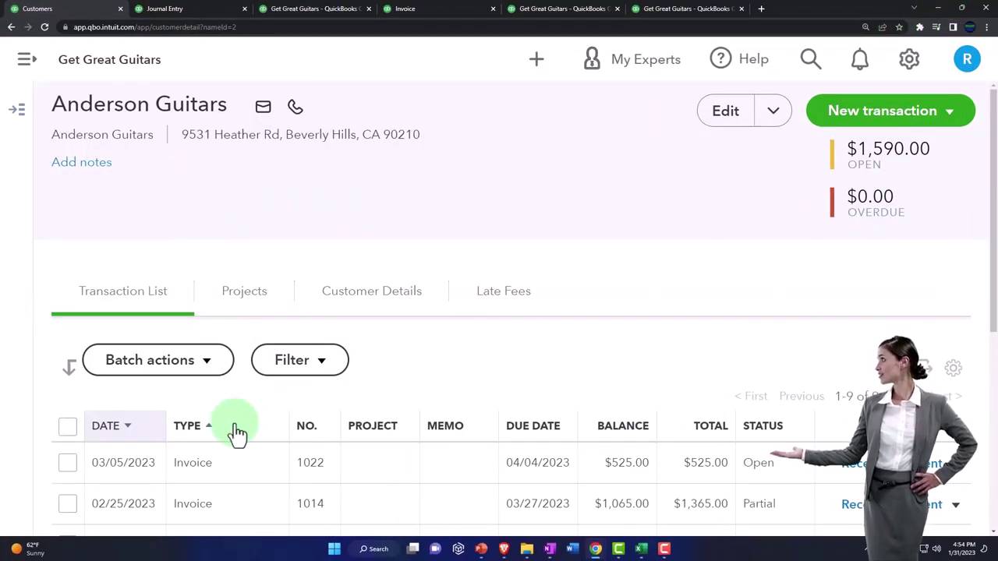
# Scroll to the bottom of the customer list and open customer ZZZ's page.
pyautogui.click(24, 115)
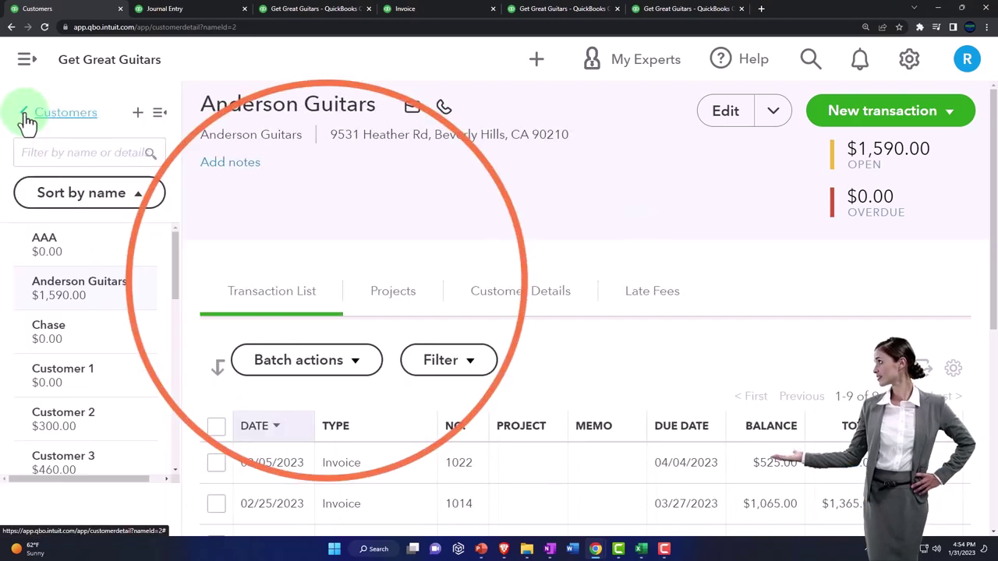
pyautogui.scroll(-2, 89, 296)
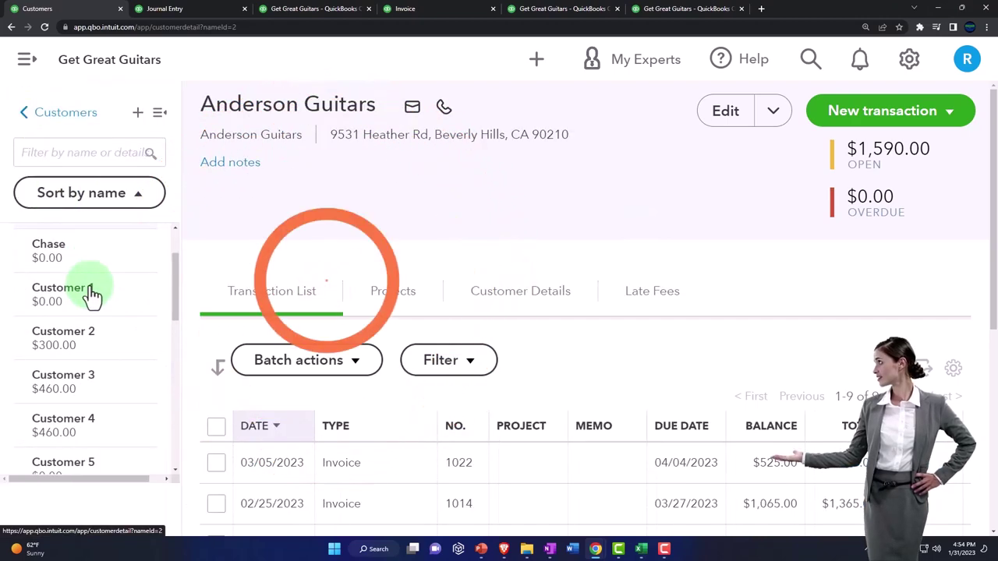
pyautogui.click(45, 114)
pyautogui.scroll(-3, 48, 118)
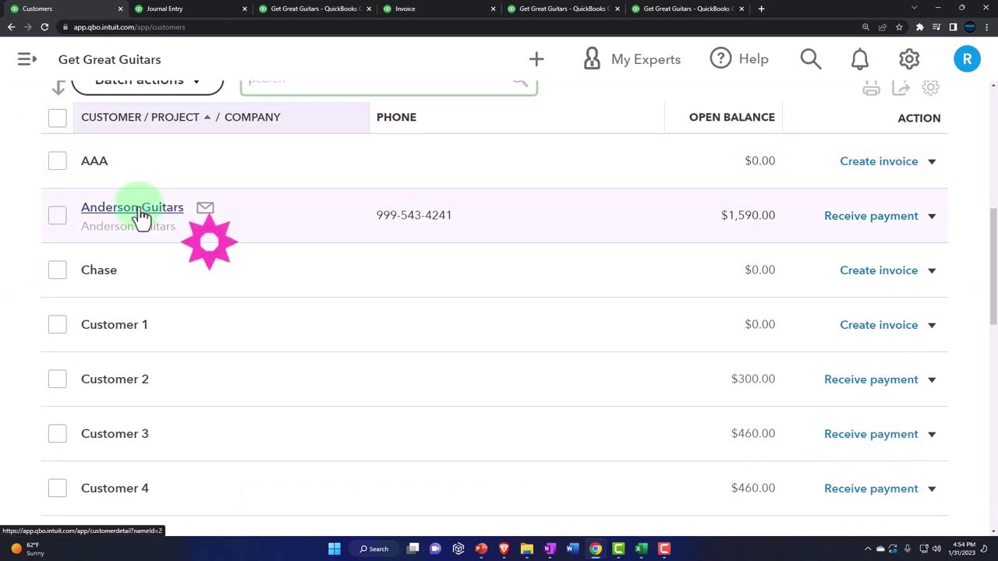
pyautogui.scroll(-10, 138, 265)
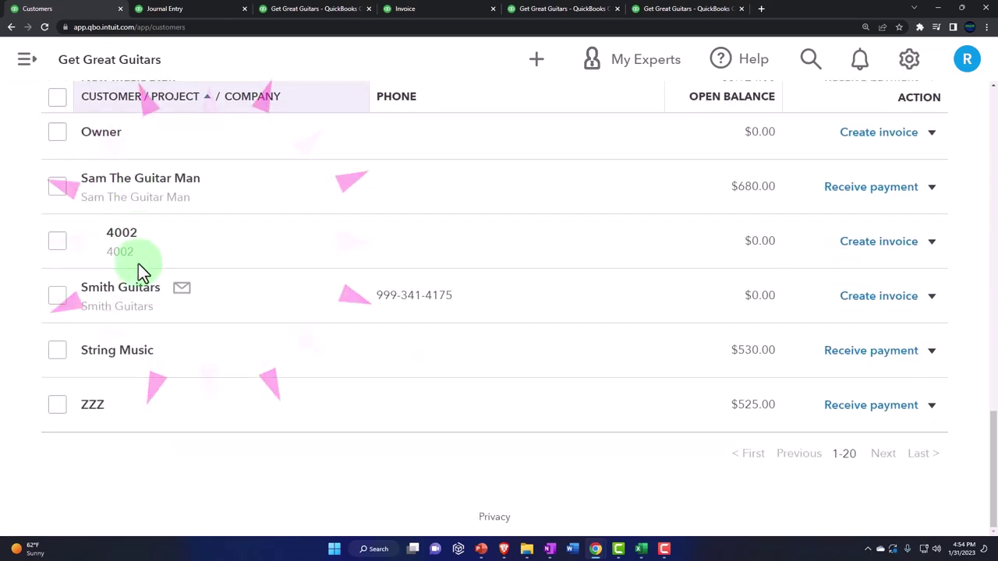
pyautogui.click(95, 406)
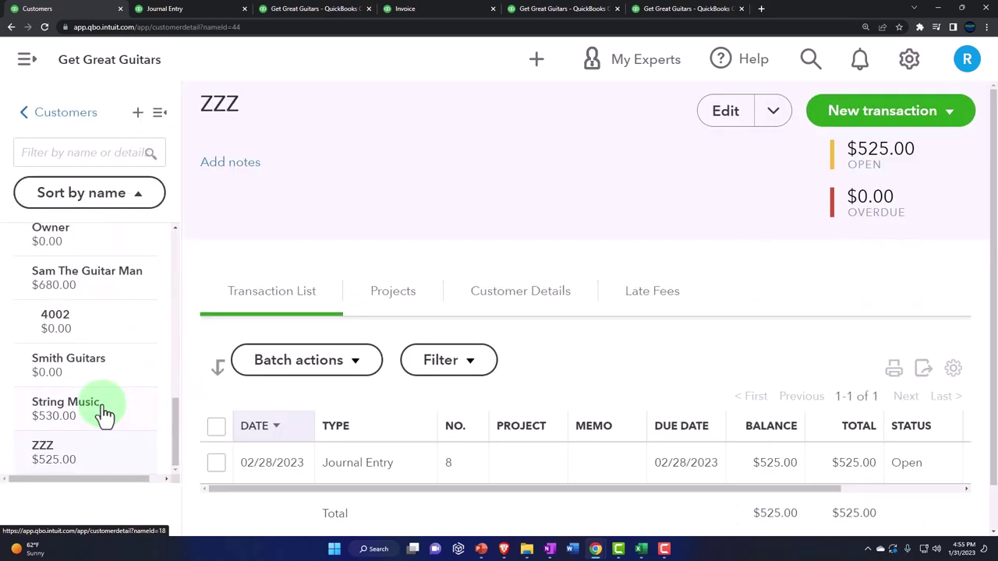
# Hide the customer sidebar to review ZZZ's $525.00 balance, then return to the dashboard.
pyautogui.click(160, 118)
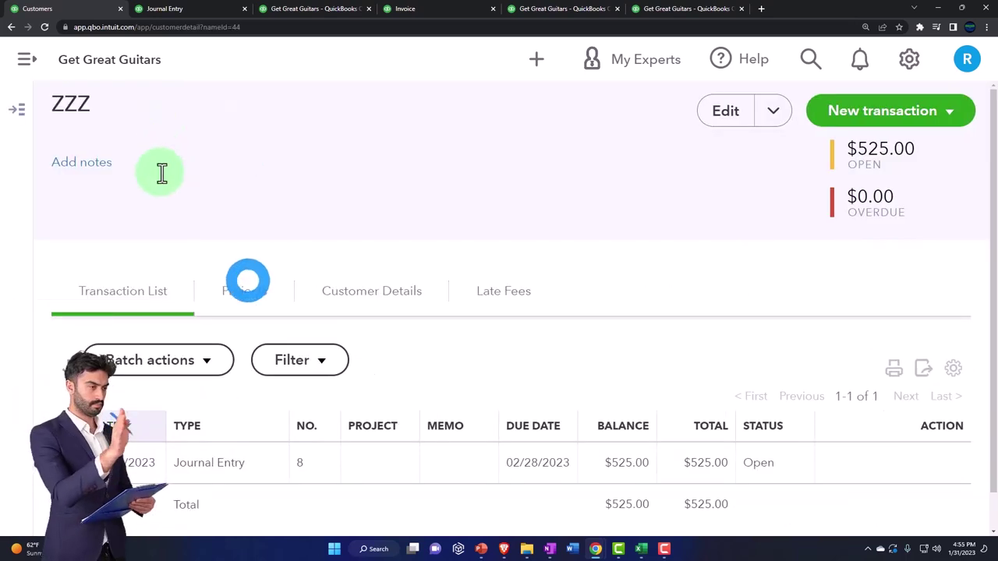
pyautogui.scroll(-1, 193, 327)
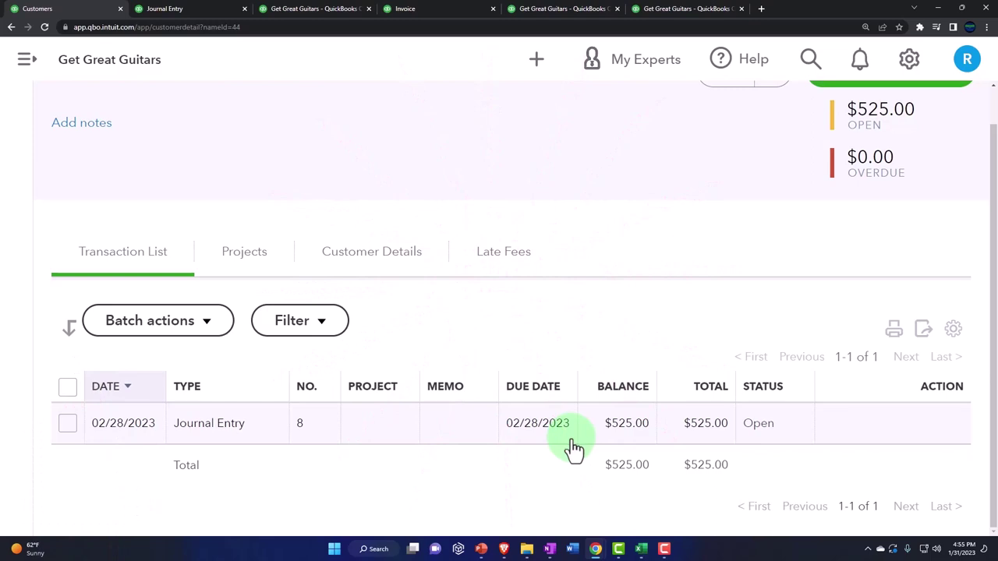
pyautogui.click(195, 11)
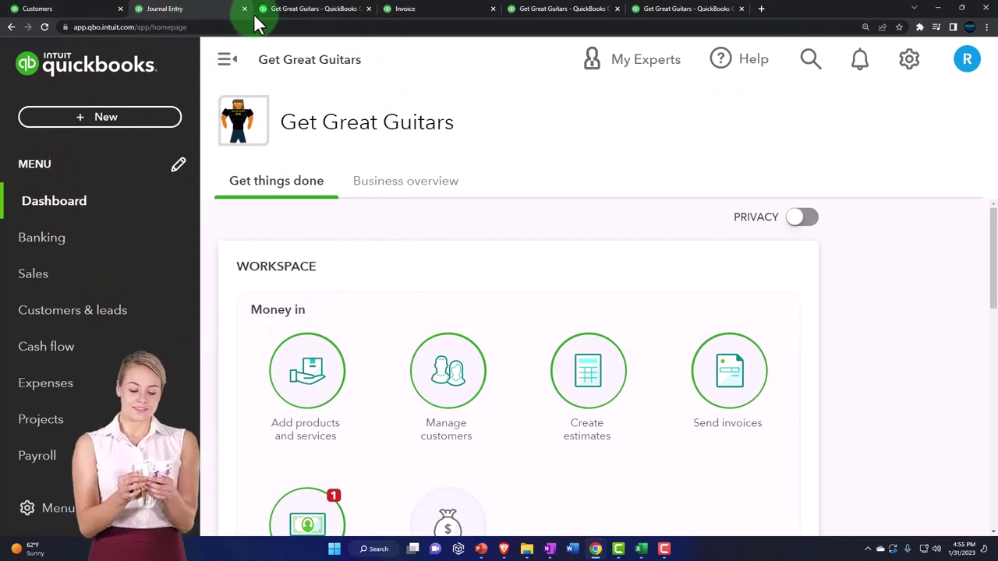
# Rerun the Balance Sheet, showing March Accounts Receivable 23,226.50 and Inventory Asset 3,946.00.
pyautogui.click(301, 15)
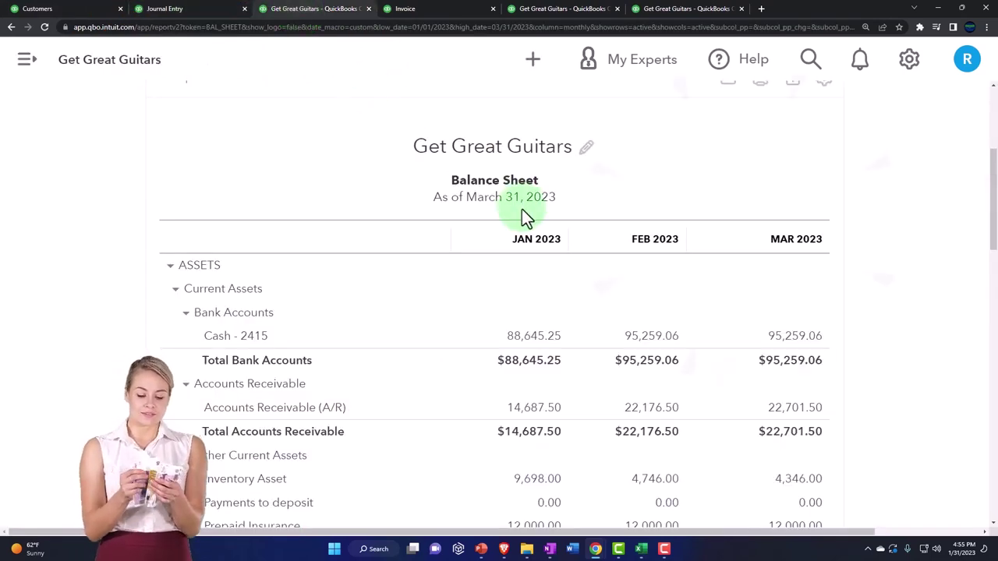
pyautogui.scroll(3, 521, 209)
pyautogui.click(841, 209)
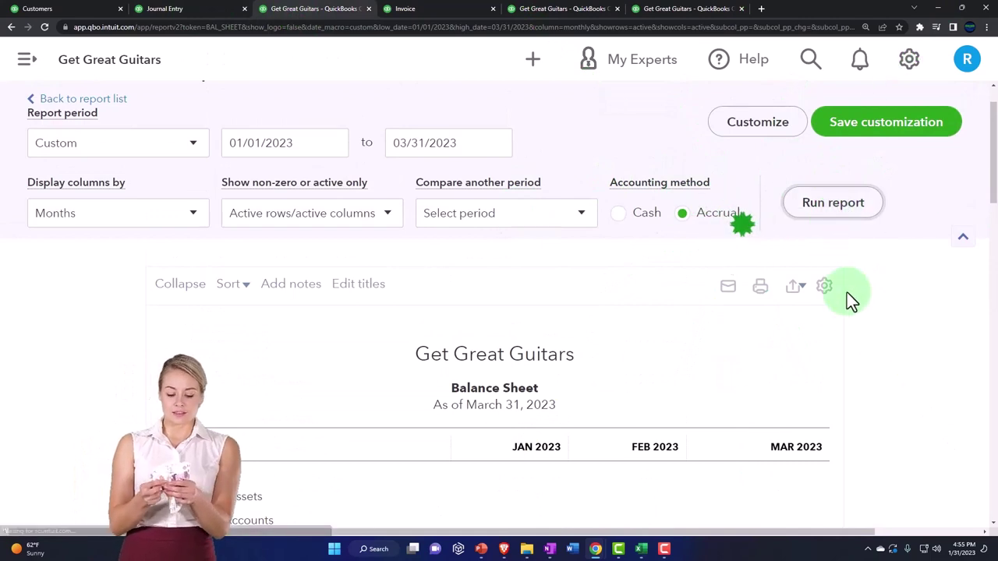
pyautogui.scroll(-2, 858, 327)
pyautogui.hotkey('ctrl', '+')
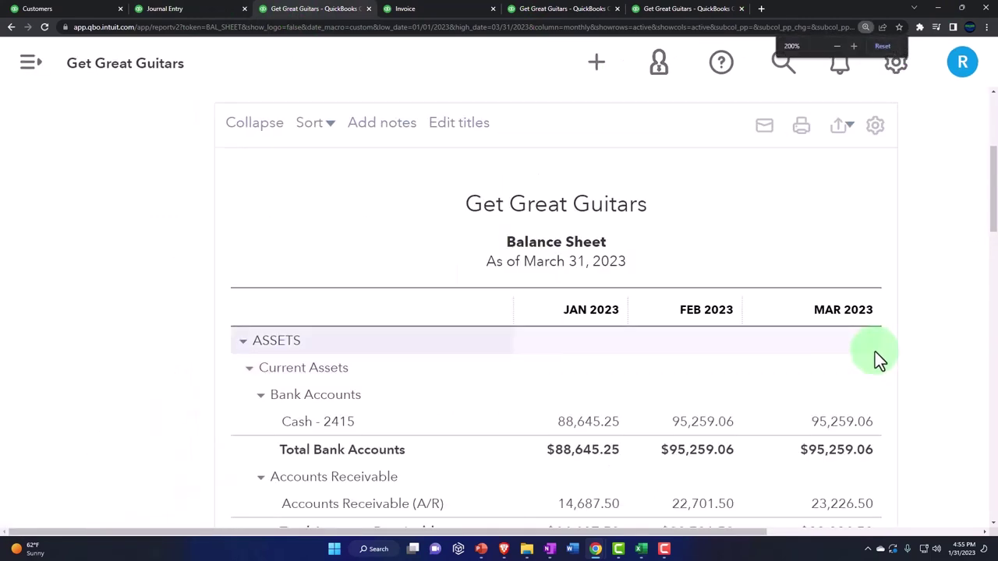
pyautogui.scroll(-1, 875, 352)
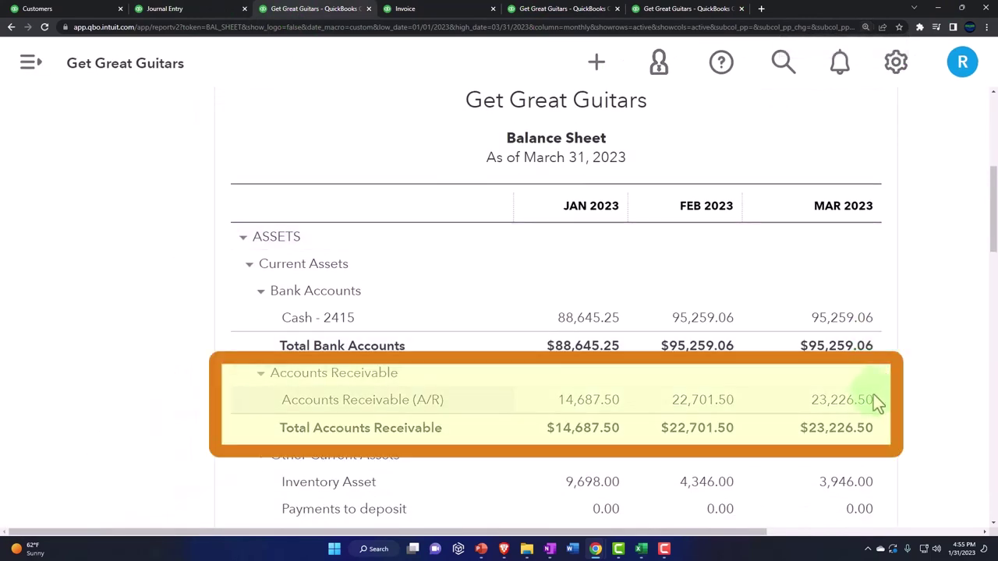
# Drill into February Accounts Receivable and extend the report end date to 03/31/2023.
pyautogui.click(713, 401)
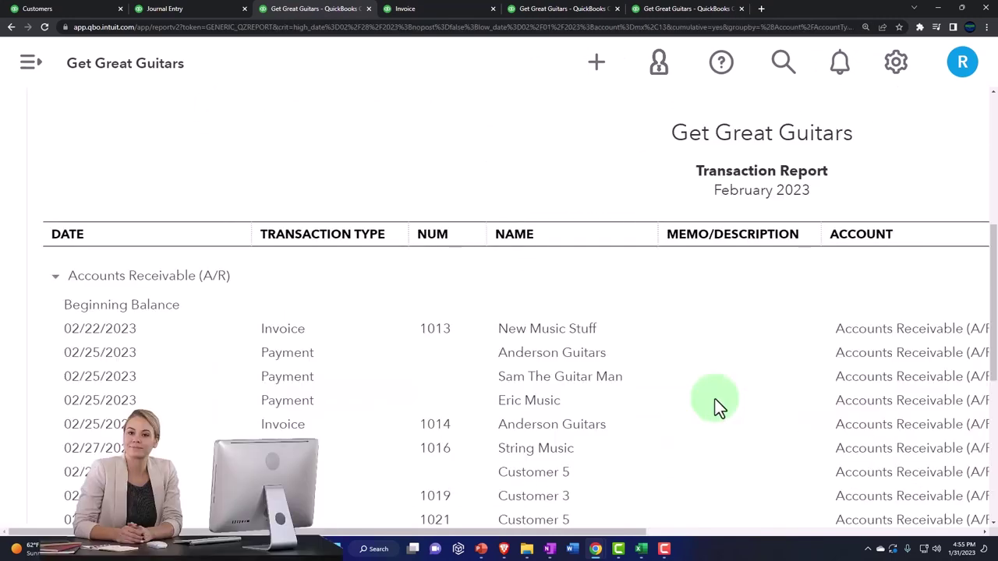
pyautogui.hotkey('ctrl', '-')
pyautogui.hotkey('ctrl', '-')
pyautogui.scroll(-2, 593, 436)
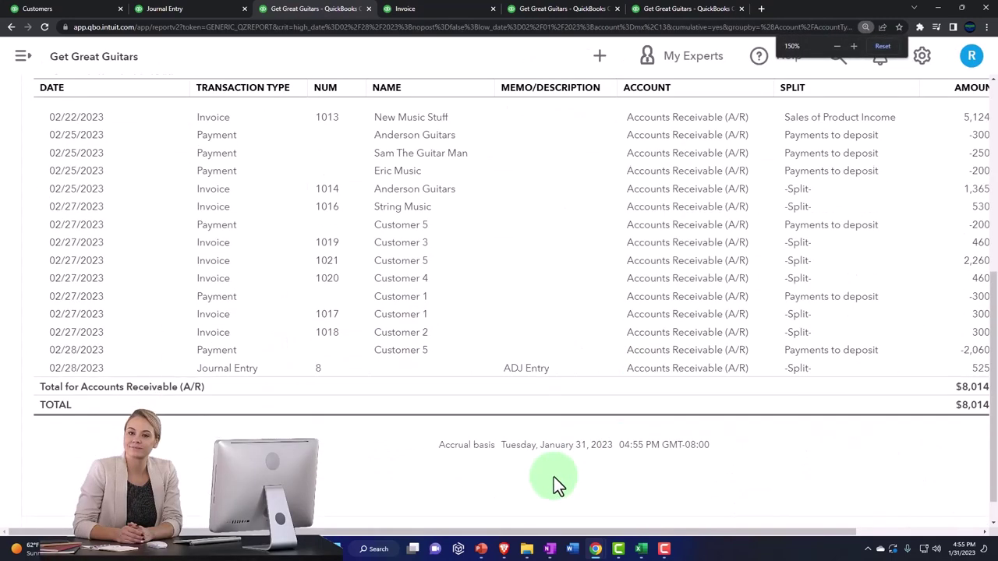
pyautogui.scroll(10, 270, 280)
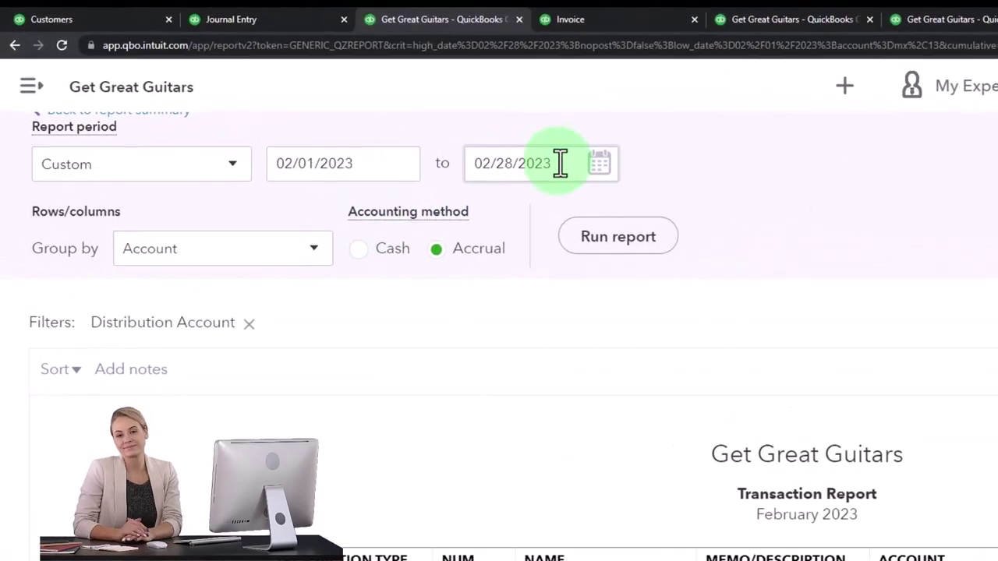
pyautogui.click(559, 162)
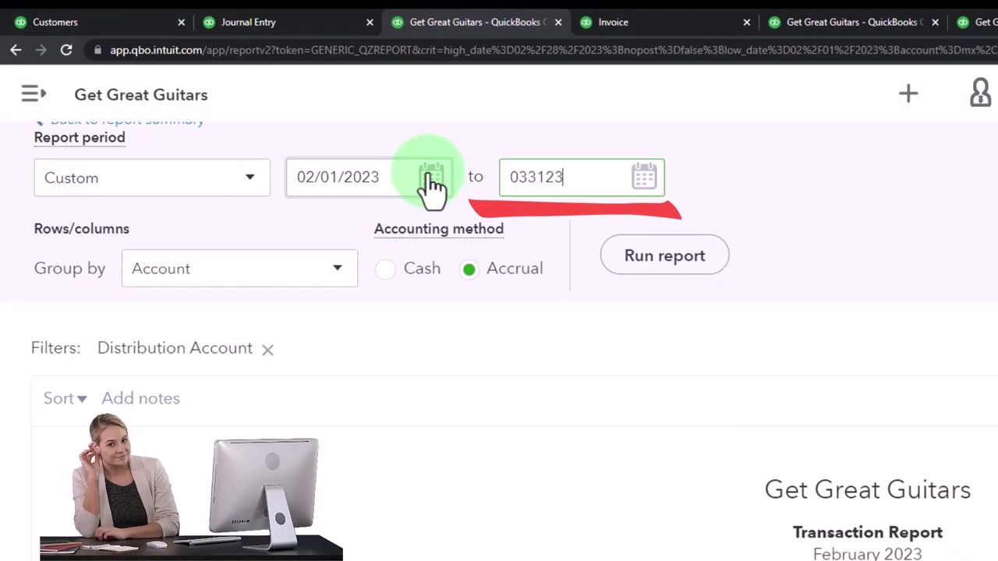
pyautogui.click(675, 259)
pyautogui.scroll(-3, 823, 437)
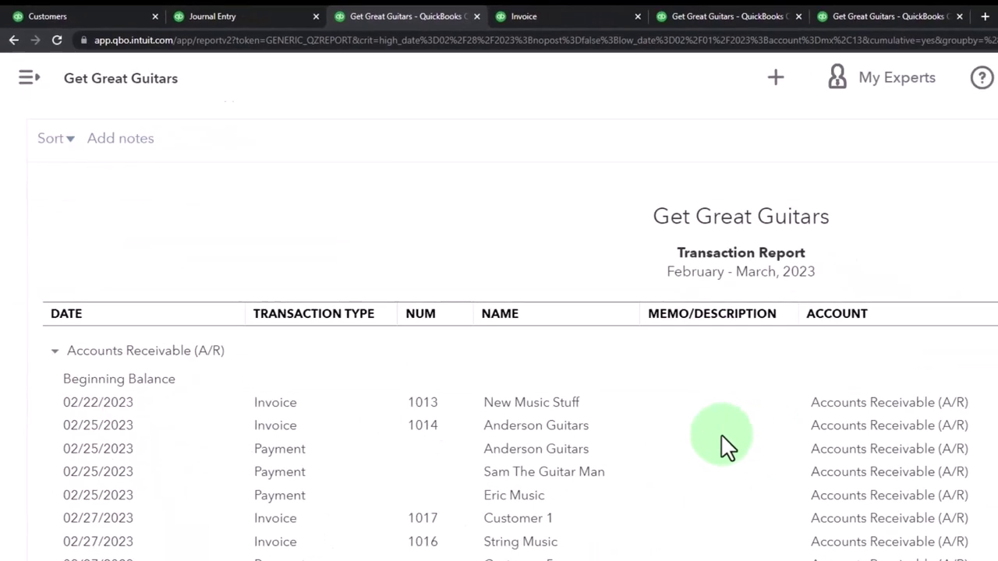
pyautogui.scroll(-5, 720, 433)
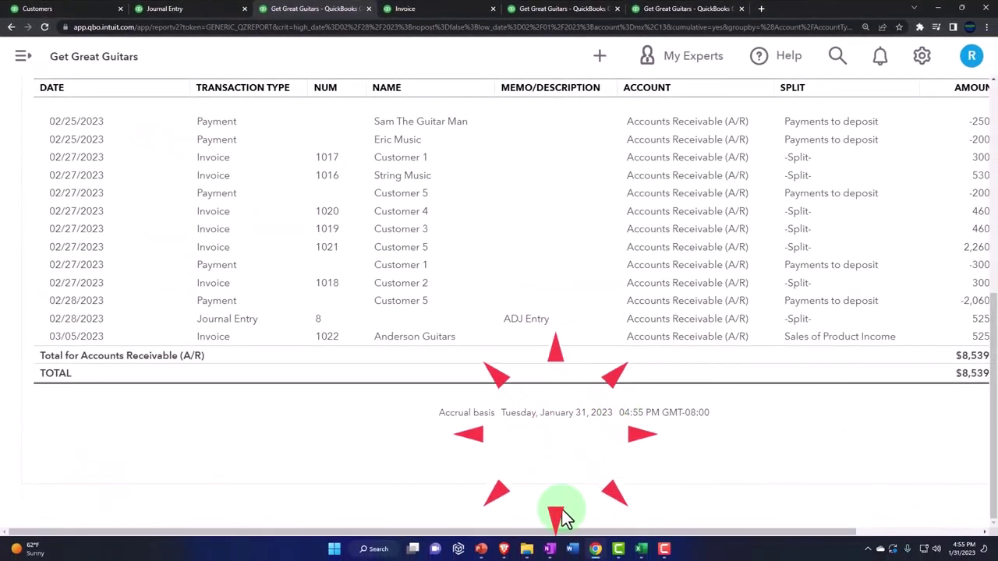
pyautogui.hotkey('ctrl', '-')
pyautogui.hotkey('ctrl', '-')
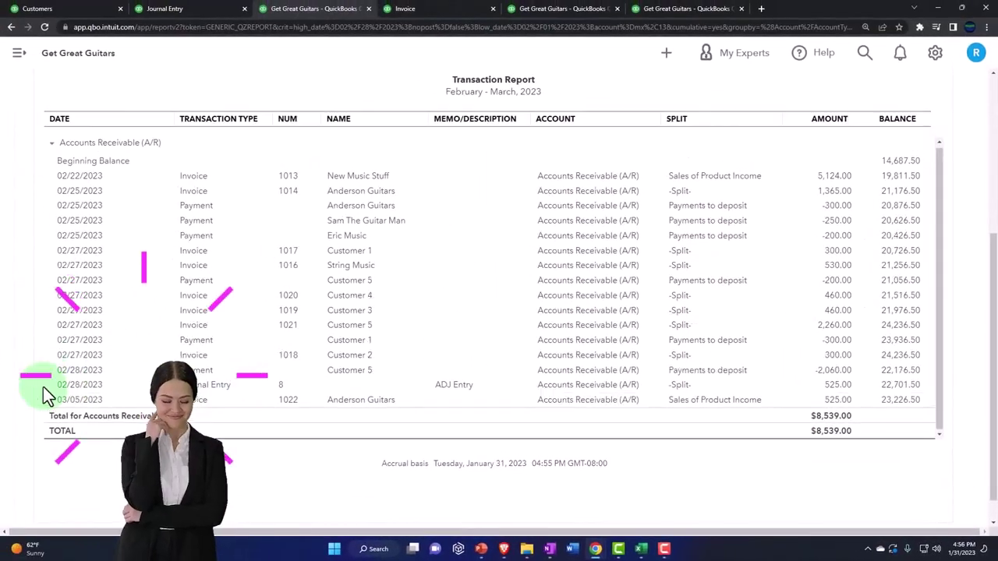
pyautogui.scroll(4, 43, 387)
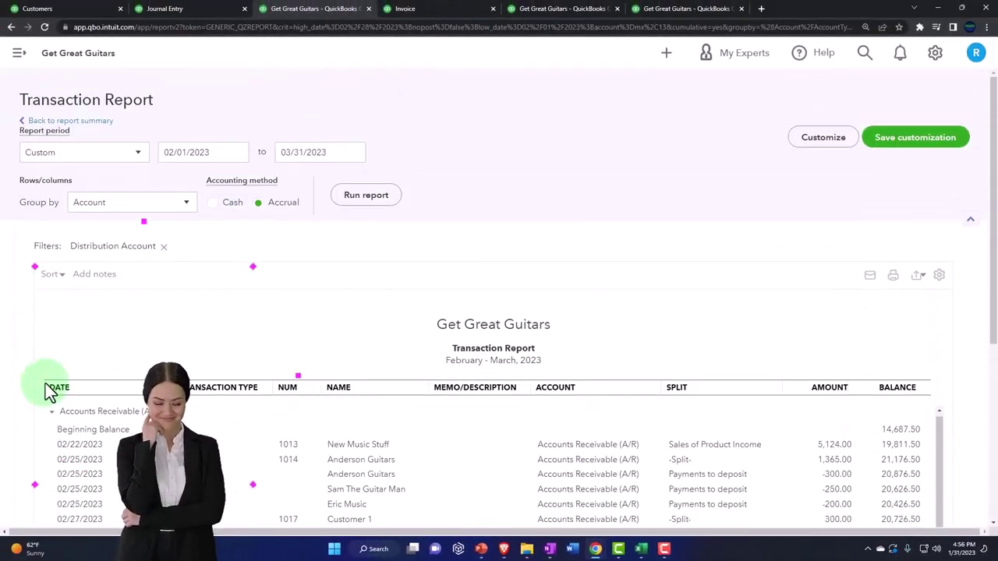
# Rerun the January–March 2023 Profit and Loss report with current figures.
pyautogui.click(90, 127)
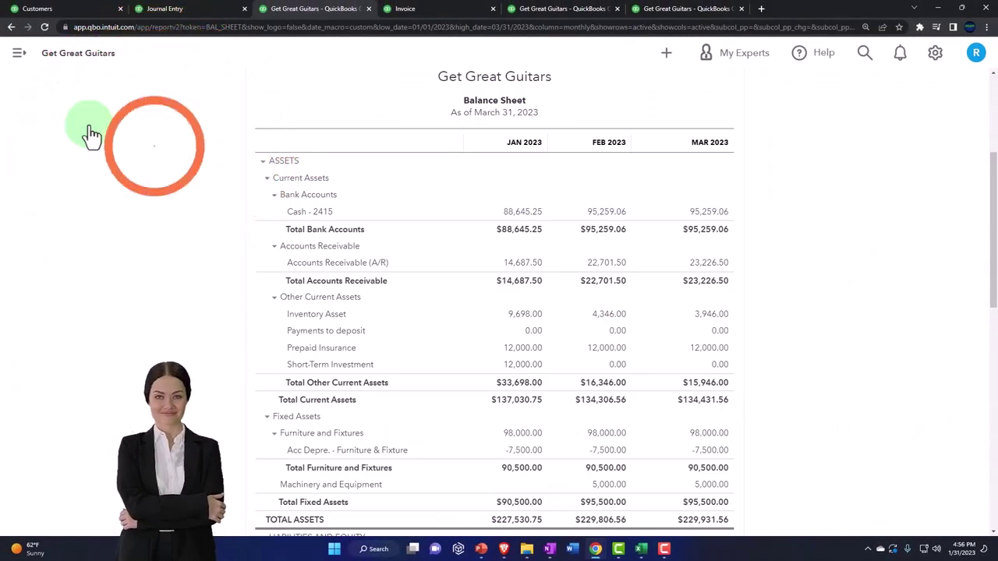
pyautogui.click(413, 12)
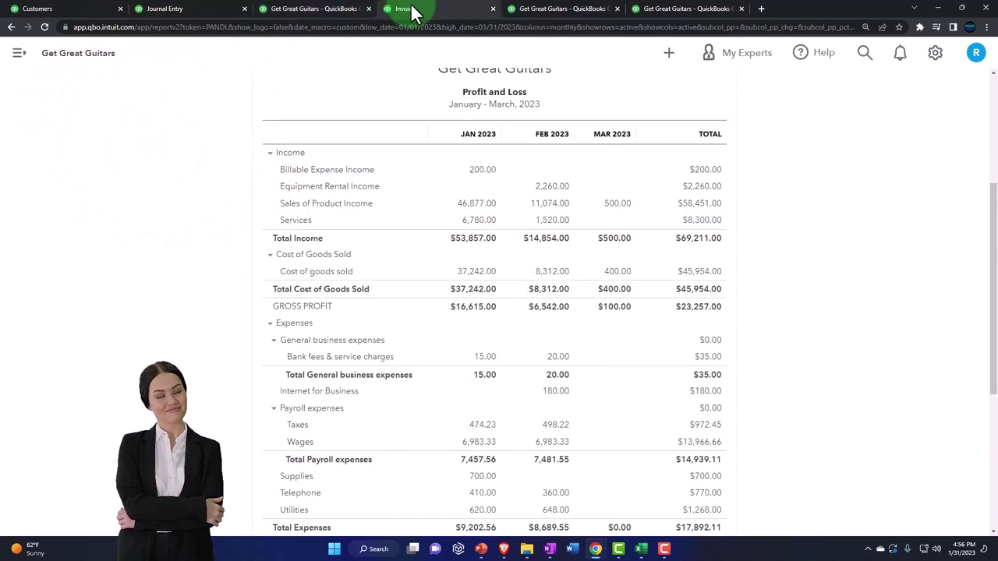
pyautogui.scroll(3, 425, 205)
pyautogui.click(592, 169)
# Review the transactions behind February's 11,574.00 product sales, then return to the summary.
pyautogui.scroll(-4, 707, 294)
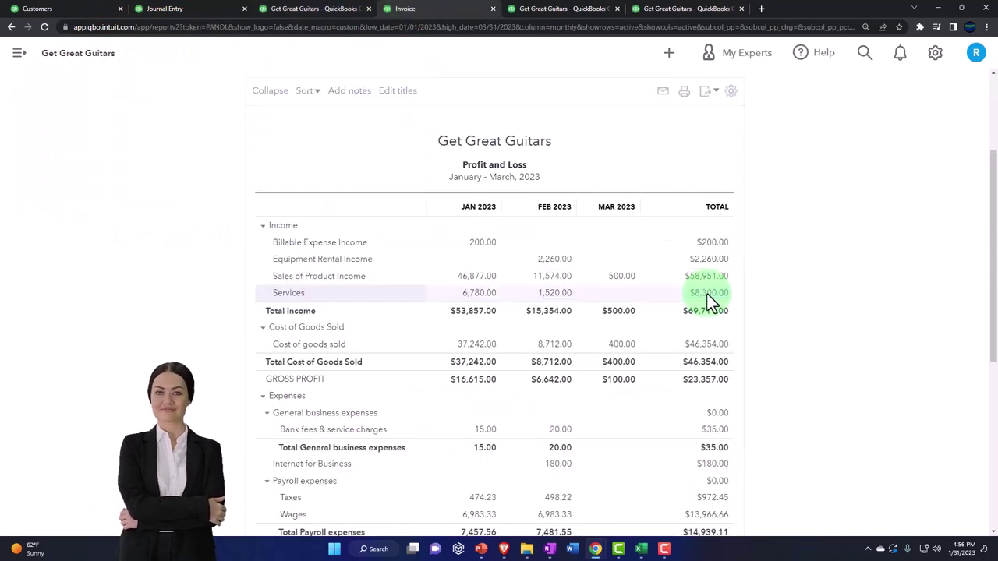
pyautogui.scroll(-1, 782, 194)
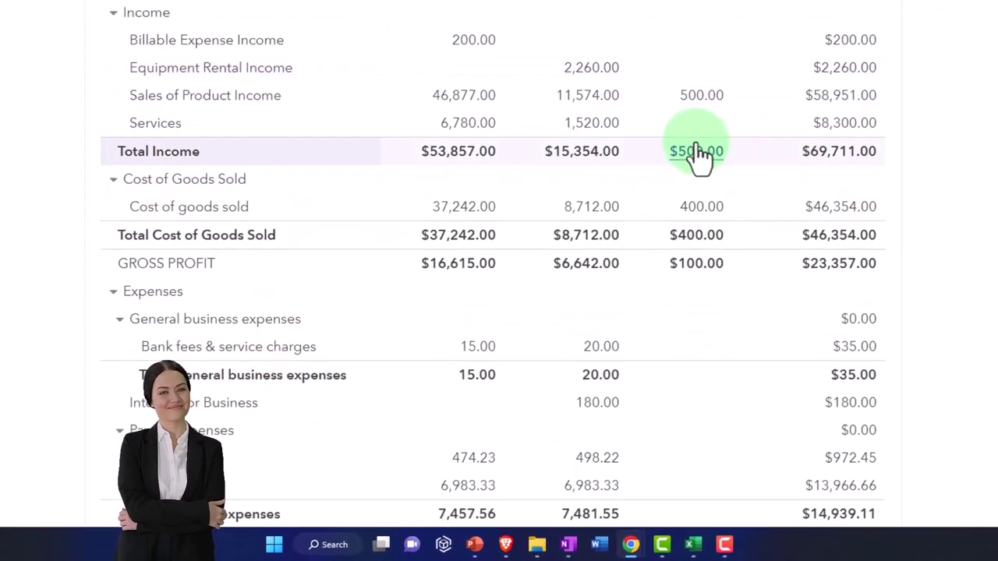
pyautogui.click(600, 113)
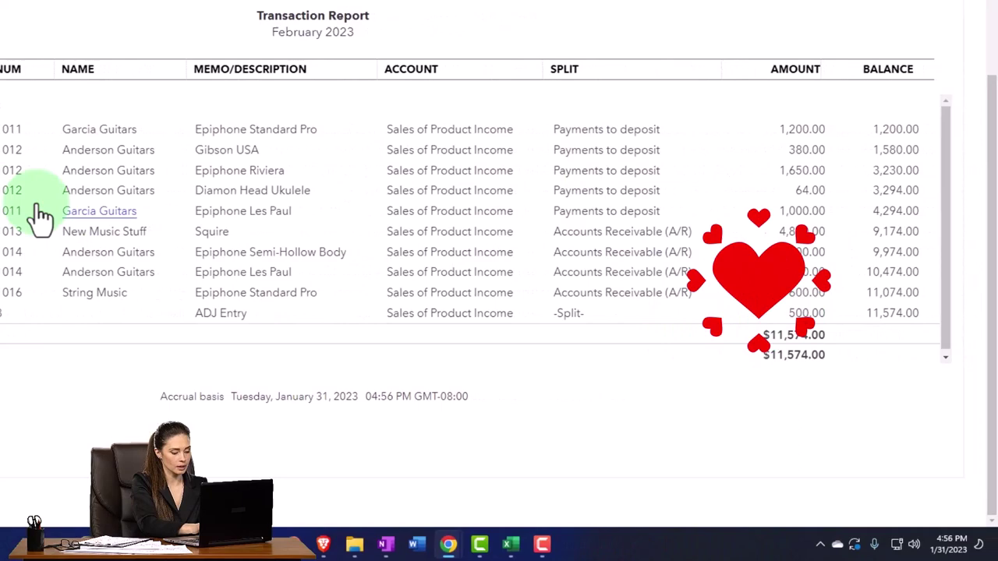
pyautogui.click(88, 123)
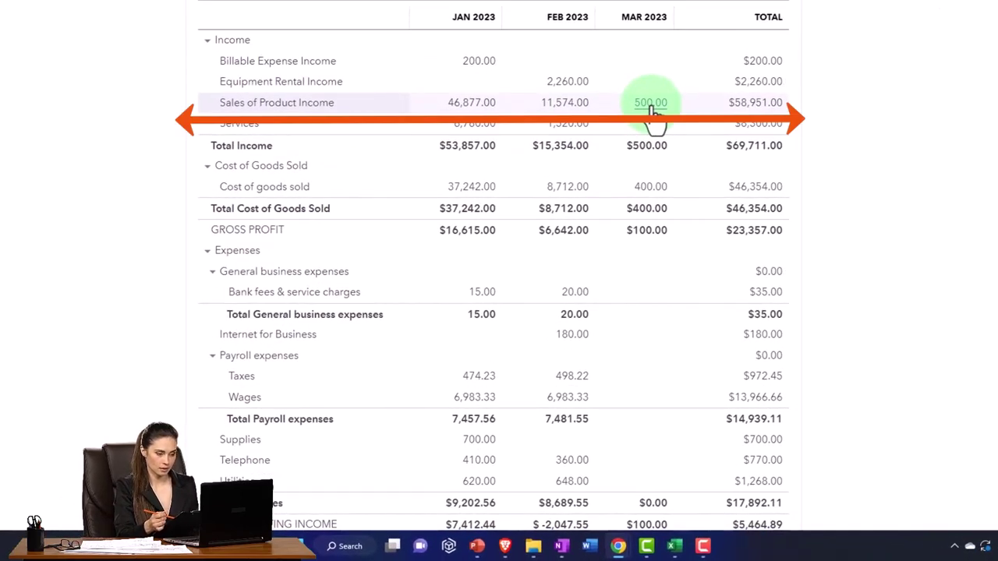
# Open February's 578.69 sales-tax payable transactions, showing Journal Entry 8 at 25.00.
pyautogui.click(308, 9)
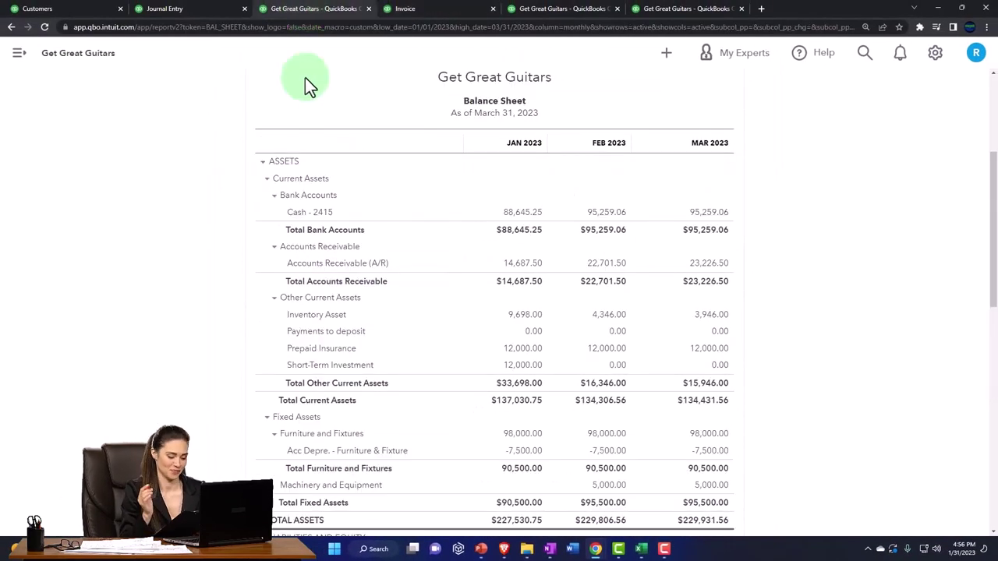
pyautogui.scroll(-2, 382, 370)
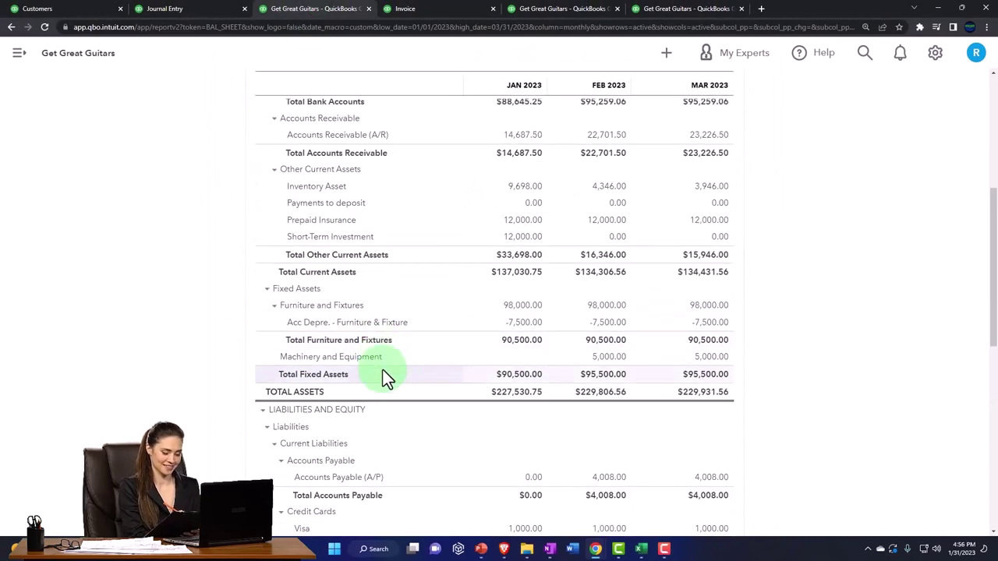
pyautogui.scroll(-3, 382, 369)
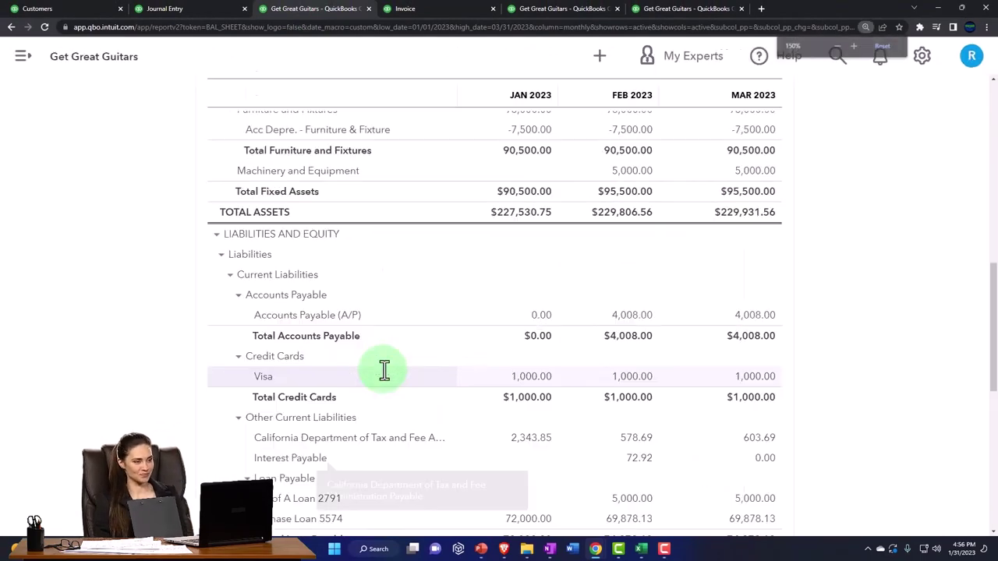
pyautogui.scroll(-2, 384, 370)
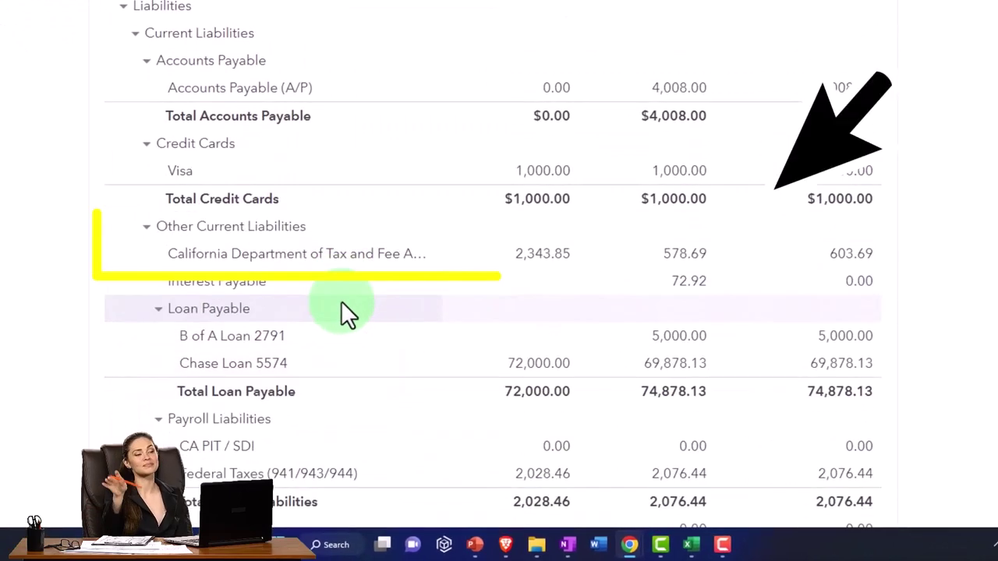
pyautogui.click(680, 256)
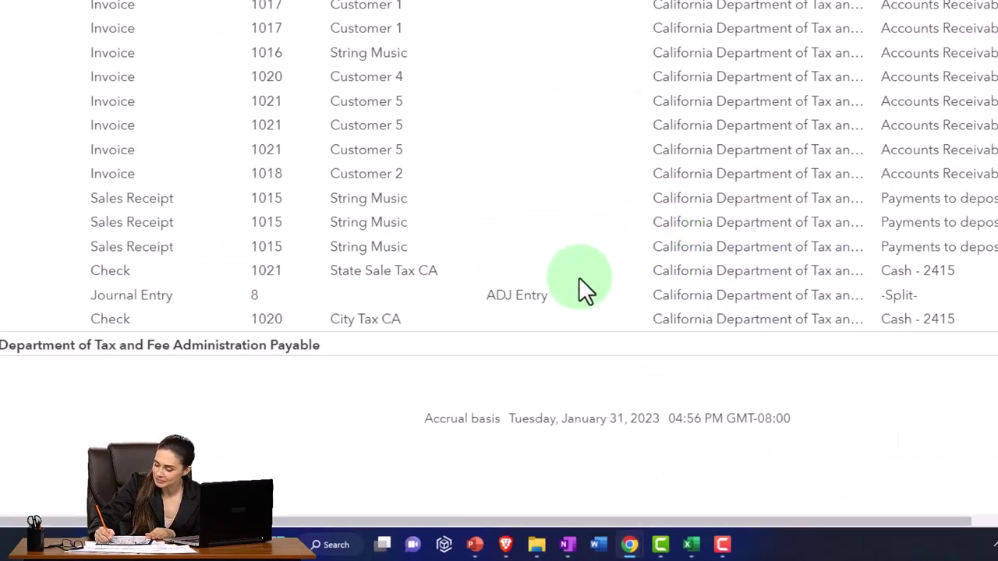
pyautogui.hotkey('ctrl', '-')
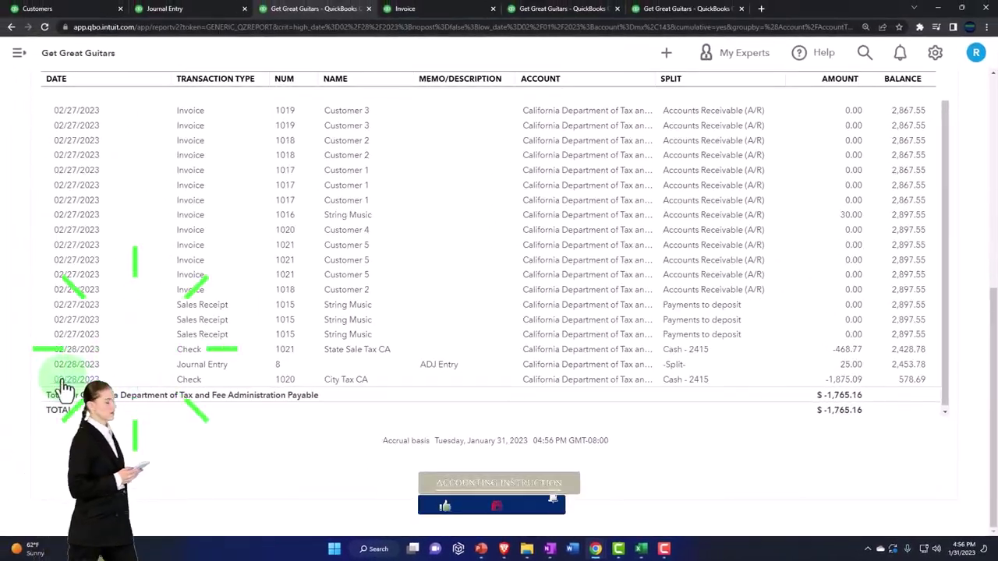
pyautogui.scroll(10, 63, 378)
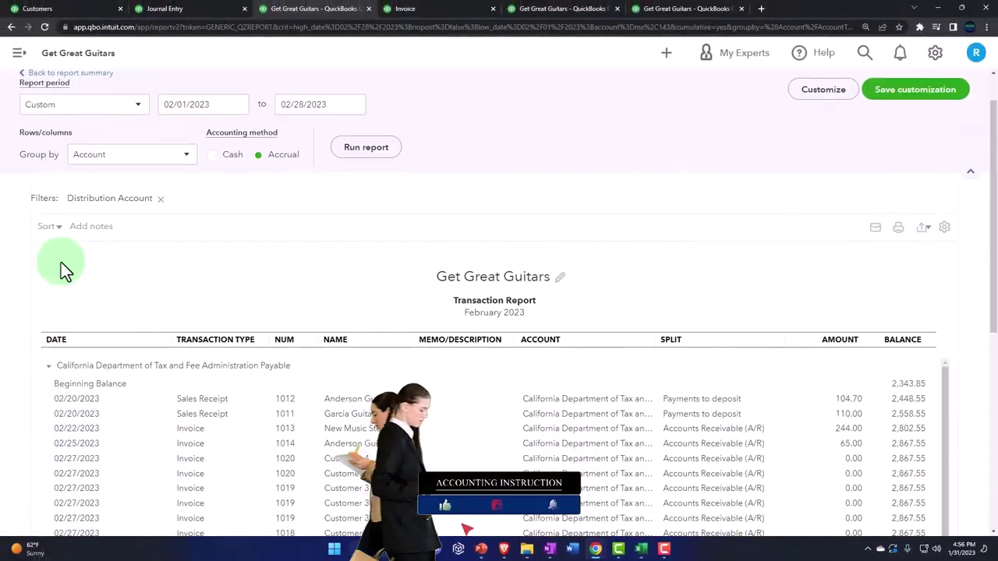
# Return to the Balance Sheet summary and review assets: total $229,931.56, Accounts Receivable 23,226.50.
pyautogui.click(71, 73)
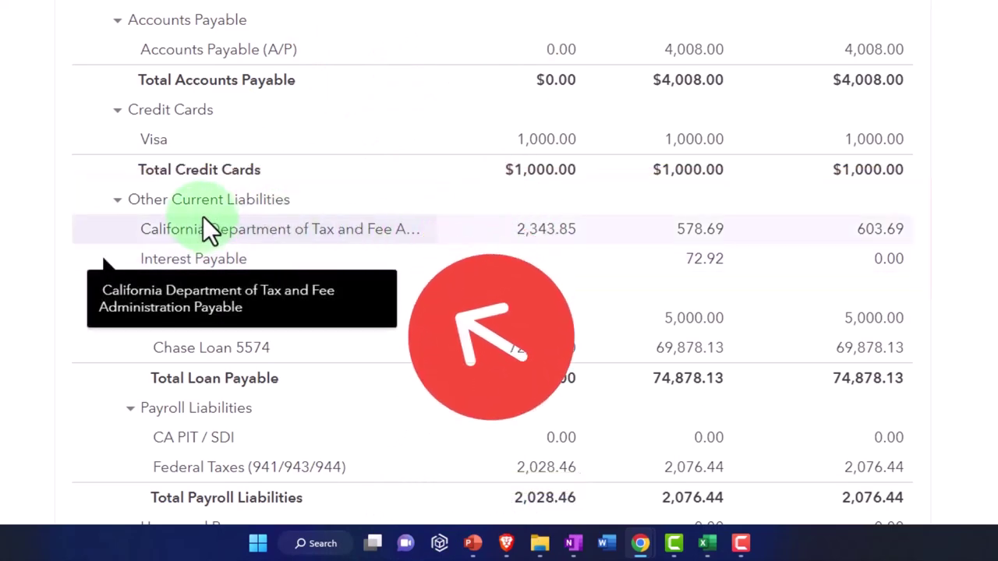
pyautogui.scroll(8, 204, 220)
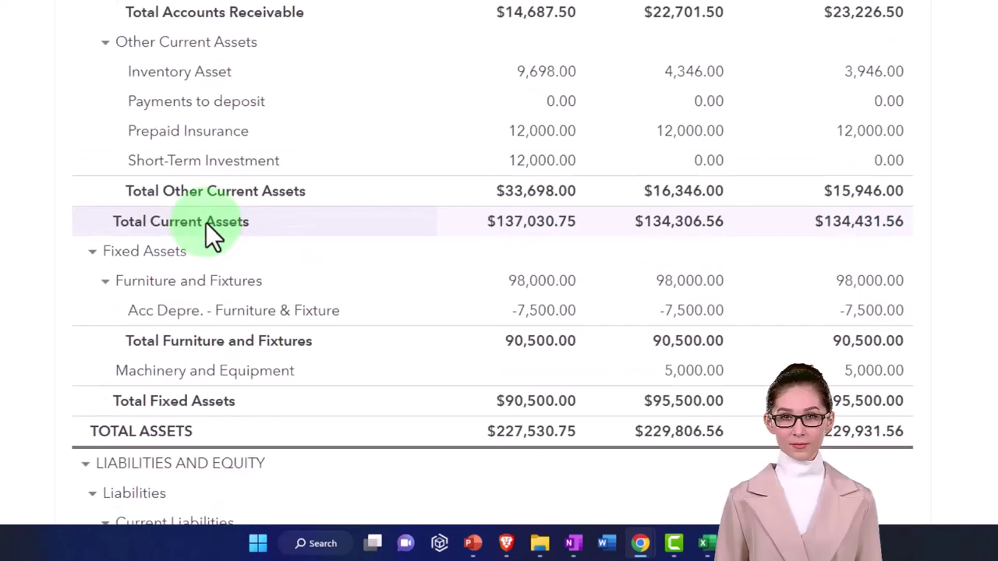
pyautogui.scroll(3, 206, 222)
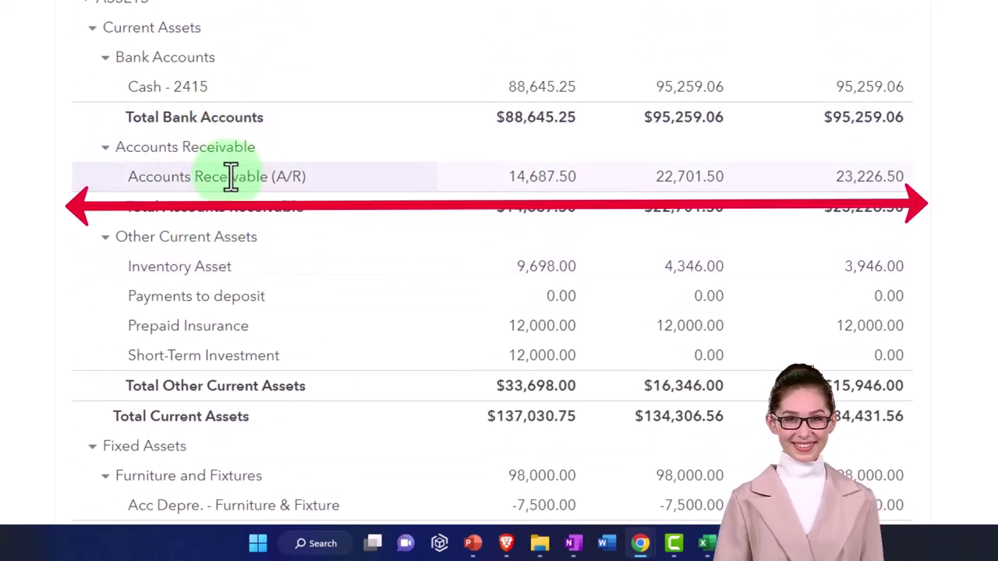
pyautogui.click(317, 175)
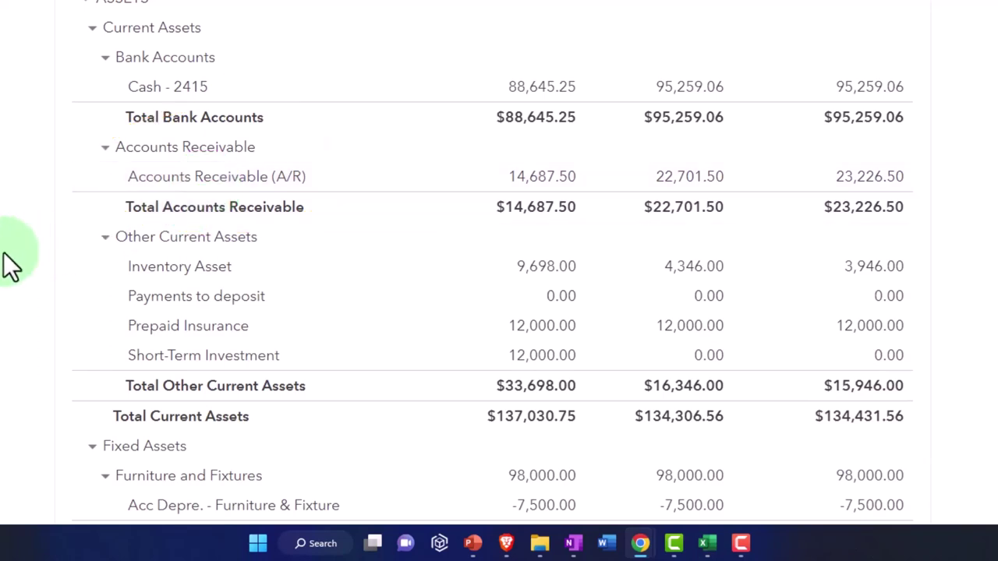
pyautogui.scroll(-4, 3, 251)
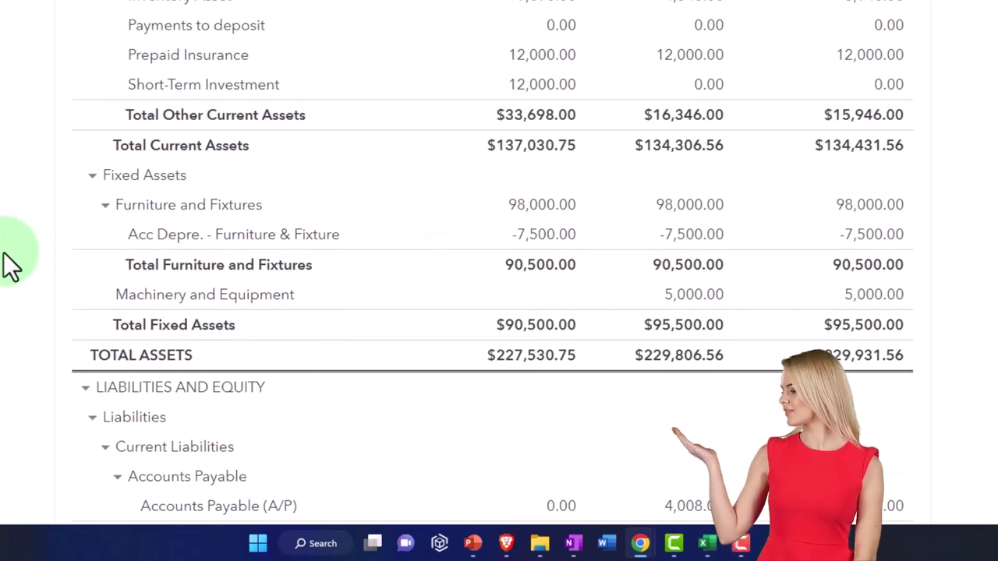
pyautogui.scroll(1, 11, 265)
pyautogui.scroll(2, 11, 265)
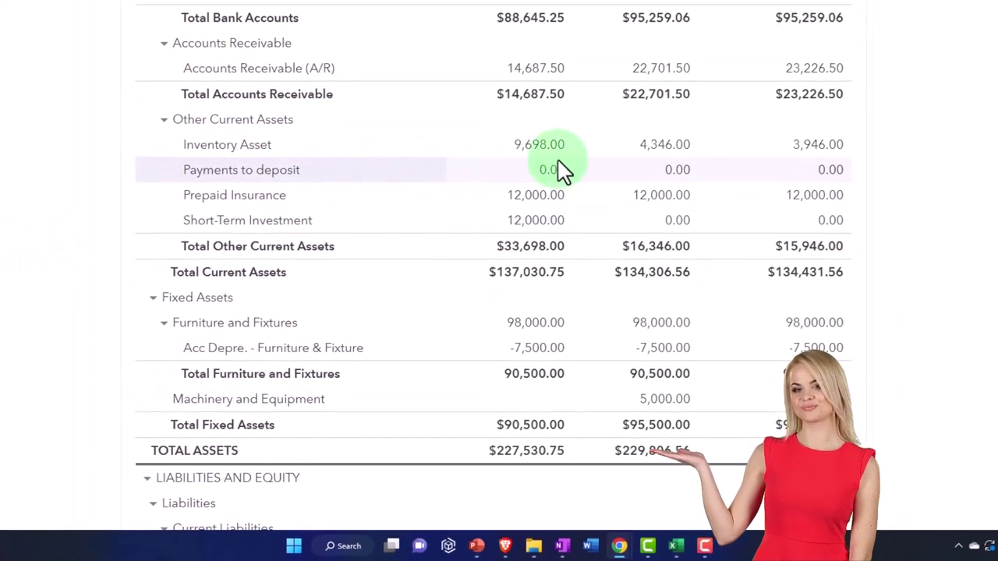
pyautogui.click(680, 28)
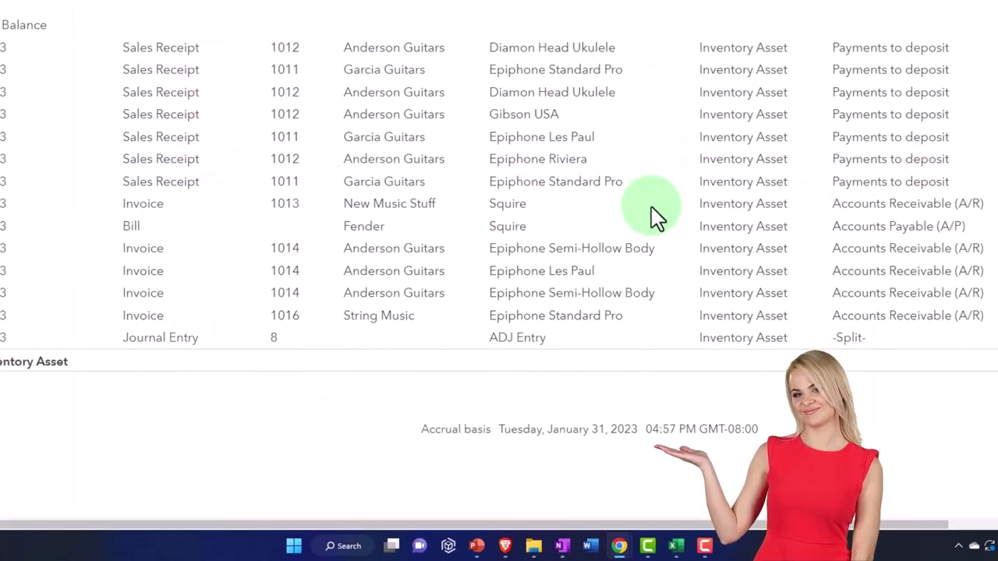
pyautogui.click(495, 341)
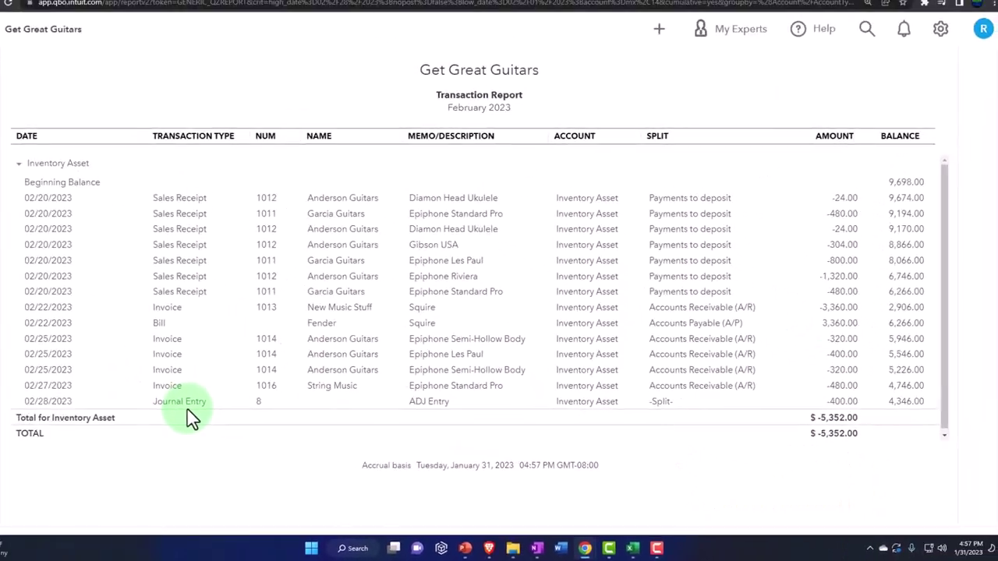
pyautogui.scroll(3, 167, 315)
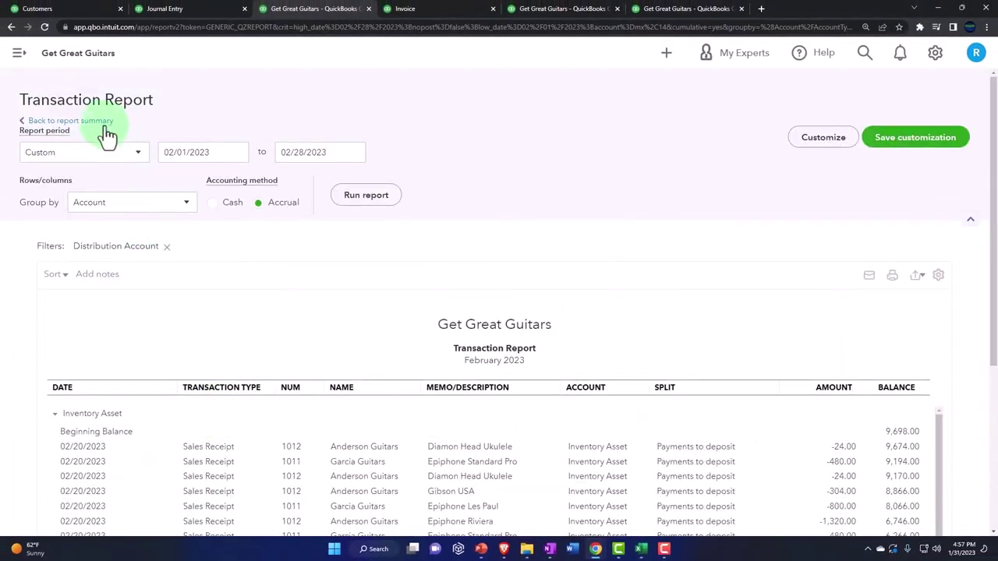
pyautogui.click(108, 134)
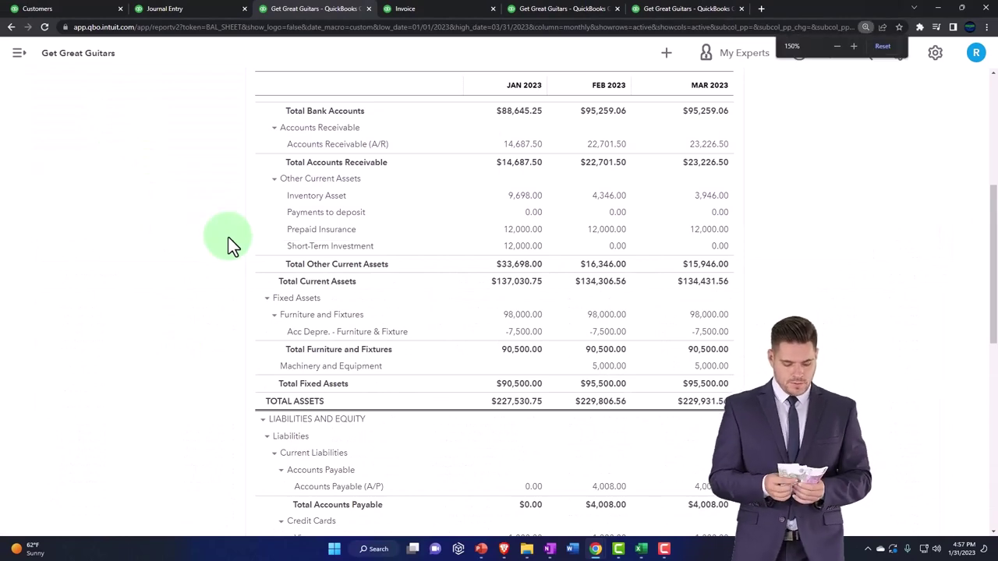
pyautogui.hotkey('ctrl', '+')
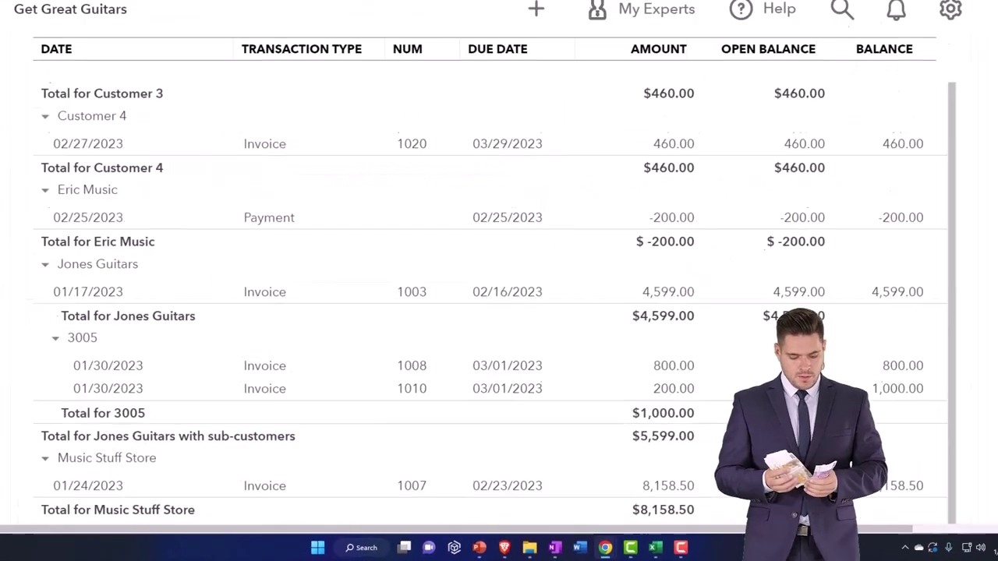
pyautogui.click(655, 9)
pyautogui.scroll(-2, 657, 226)
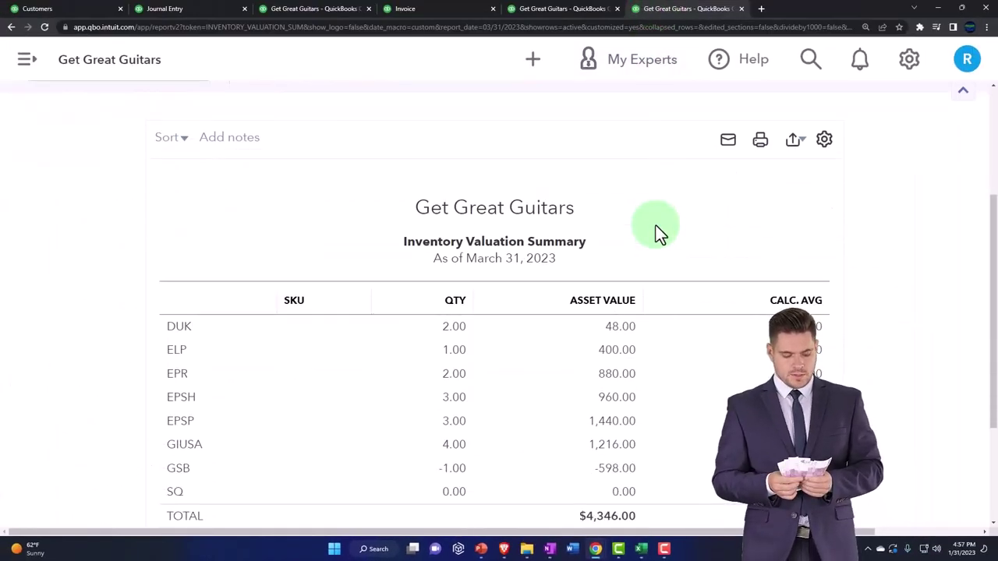
pyautogui.scroll(3, 472, 226)
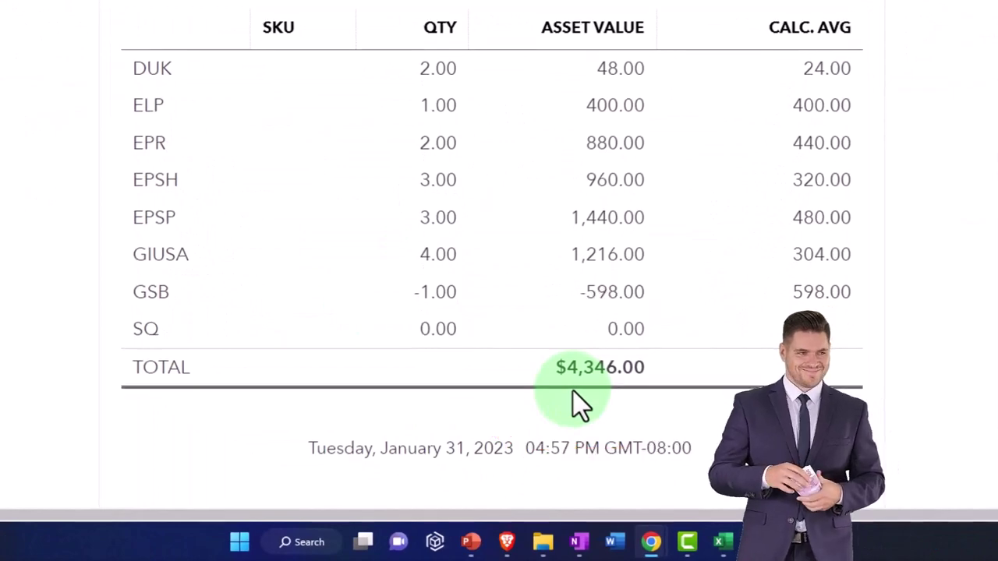
pyautogui.click(503, 196)
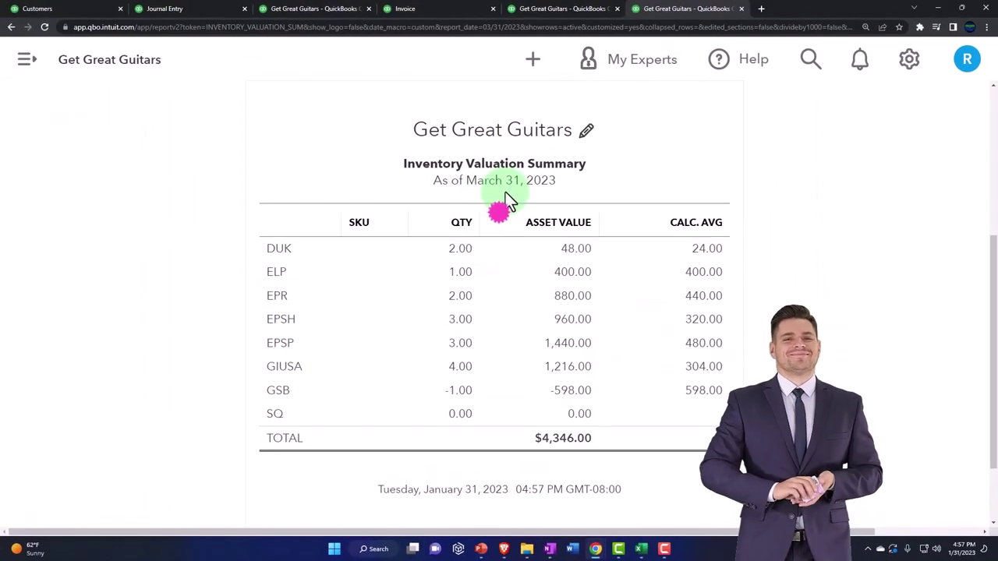
pyautogui.click(183, 11)
pyautogui.click(289, 11)
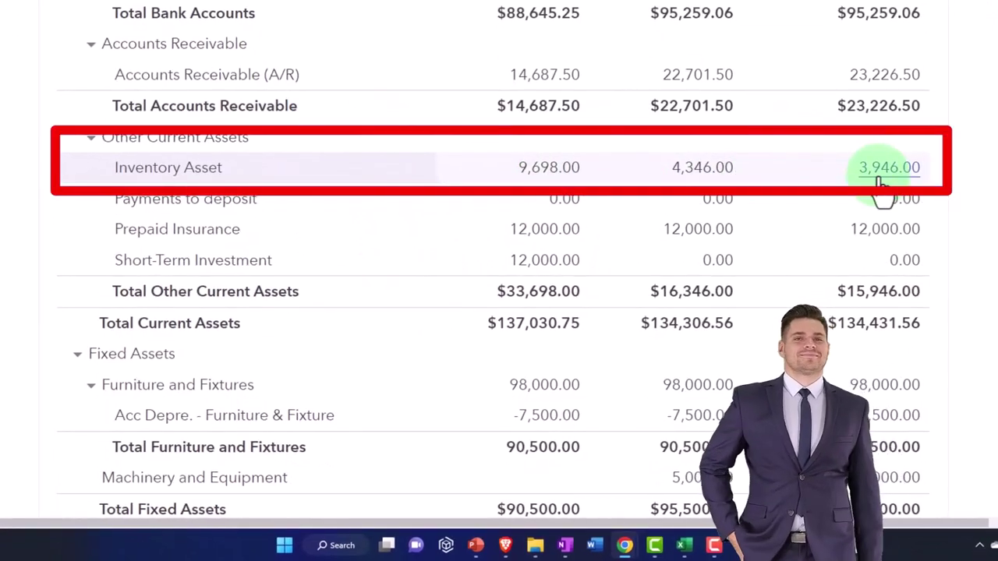
# Compute 3946-4346 in Calculator to get the -400 Inventory change, then close it.
pyautogui.click(351, 546)
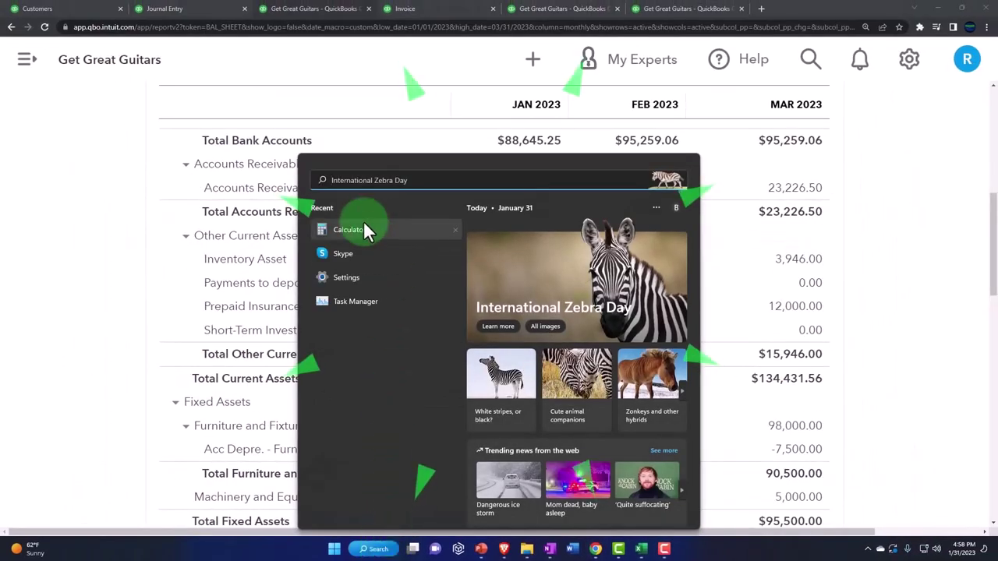
pyautogui.click(364, 226)
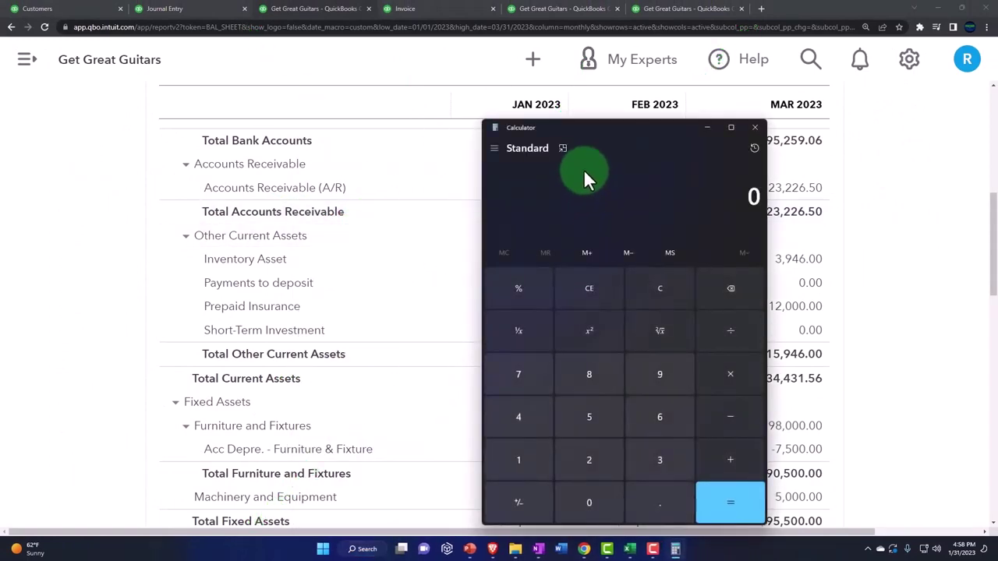
pyautogui.click(562, 148)
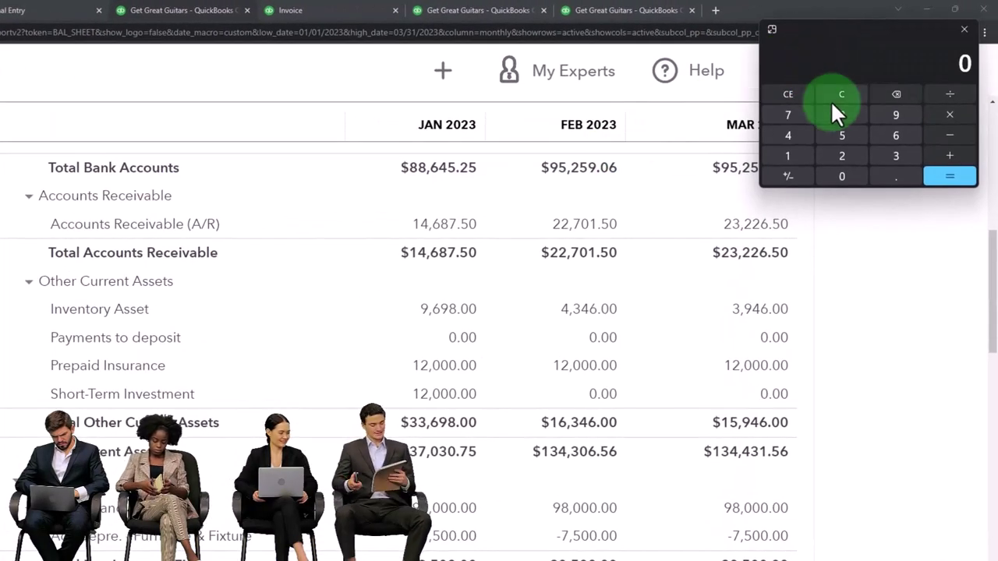
pyautogui.write('394')
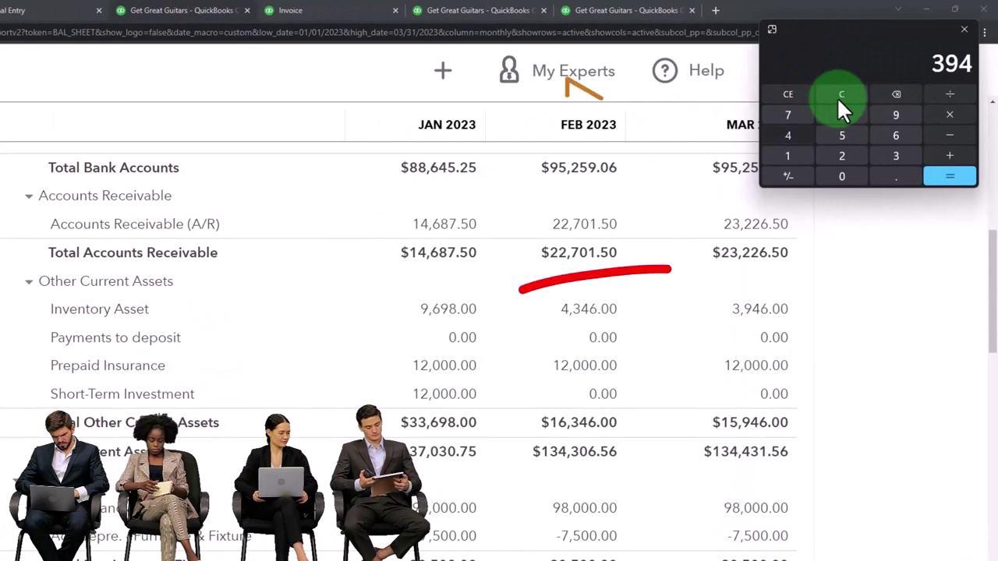
pyautogui.write('6-4')
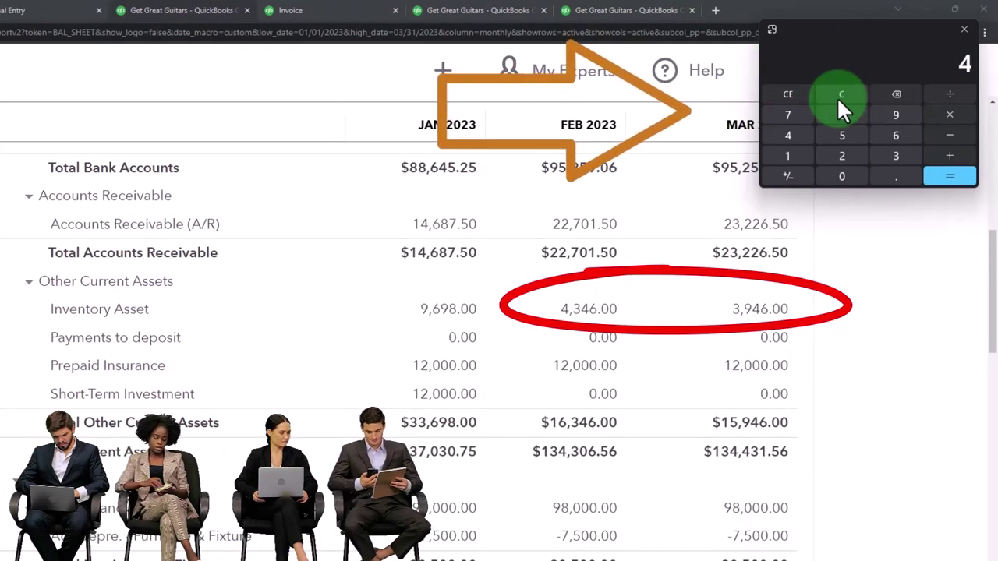
pyautogui.write('346')
pyautogui.press('Return')
pyautogui.click(754, 312)
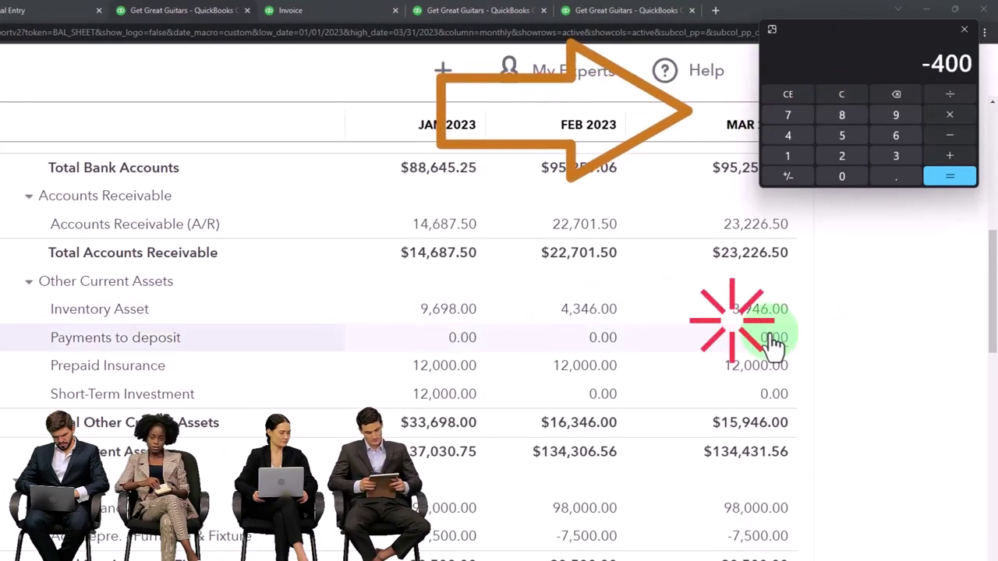
pyautogui.click(963, 29)
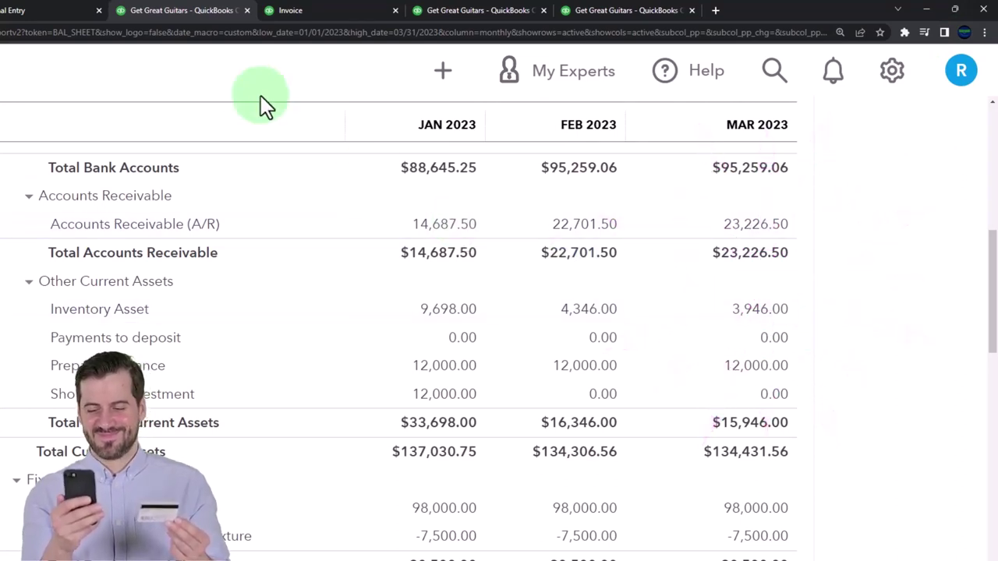
# Drill into February's cost of goods sold to confirm Journal Entry 8, then return to the Profit and Loss summary.
pyautogui.click(304, 10)
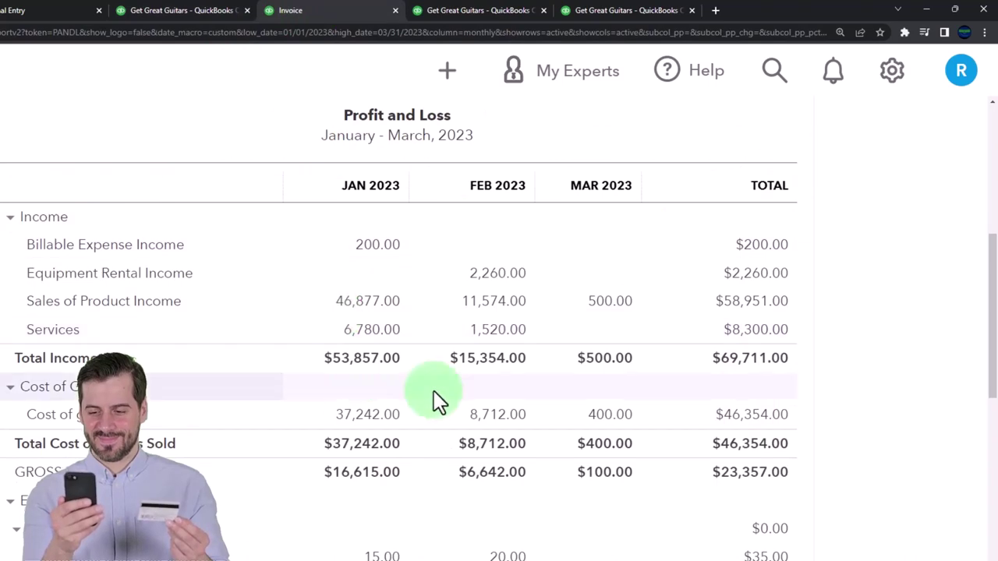
pyautogui.click(518, 417)
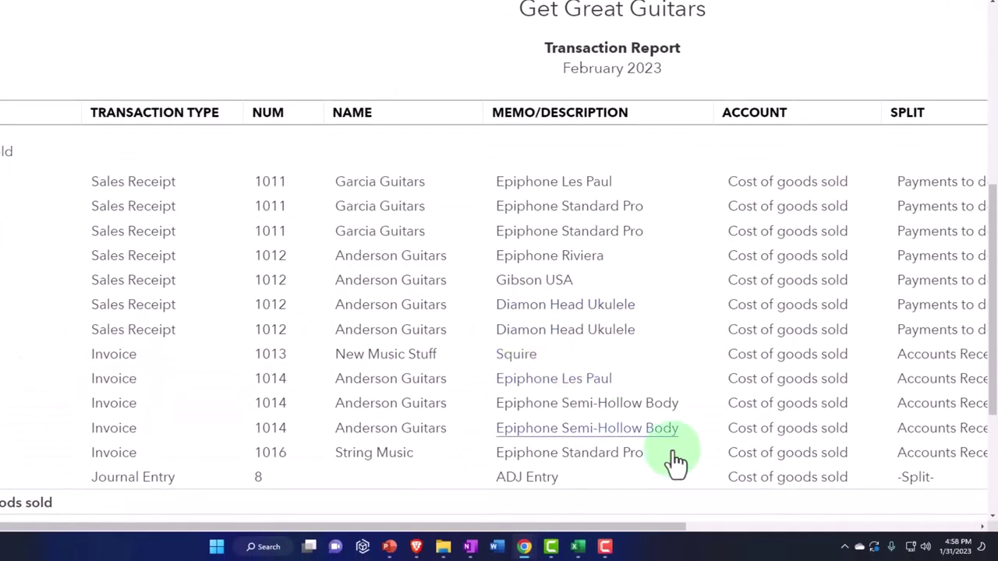
pyautogui.hotkey('ctrl', '-')
pyautogui.hotkey('ctrl', '-')
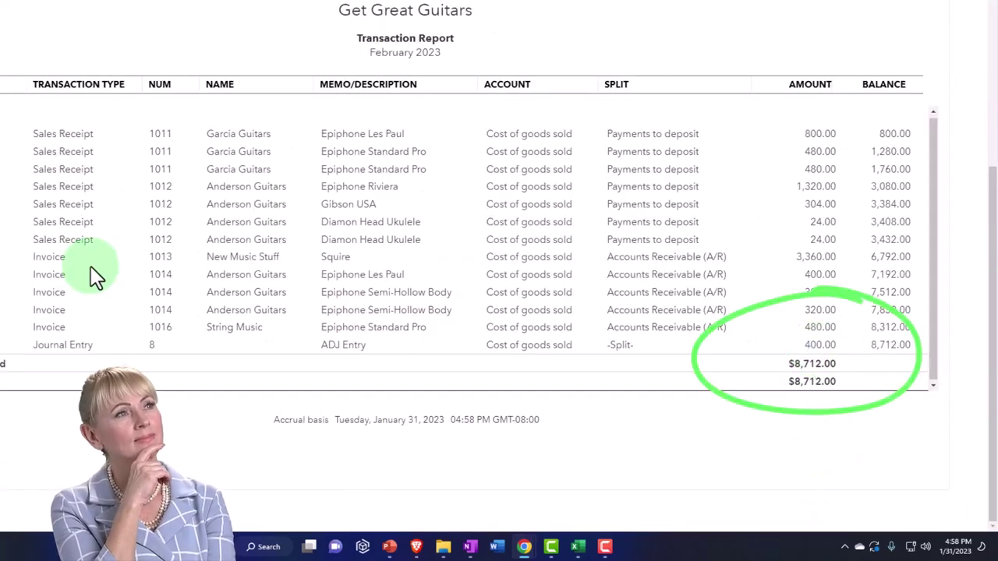
pyautogui.scroll(1, 51, 269)
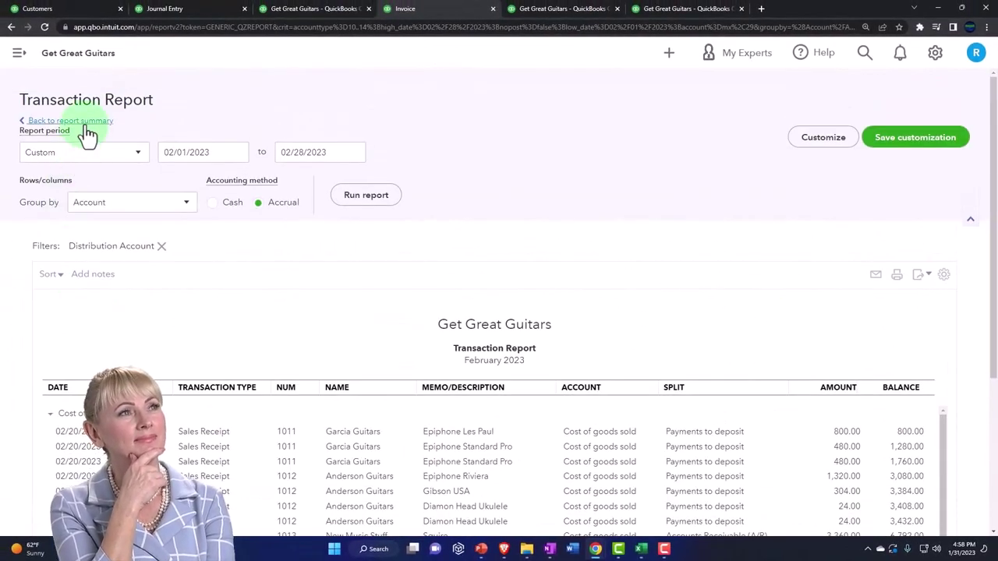
pyautogui.click(87, 125)
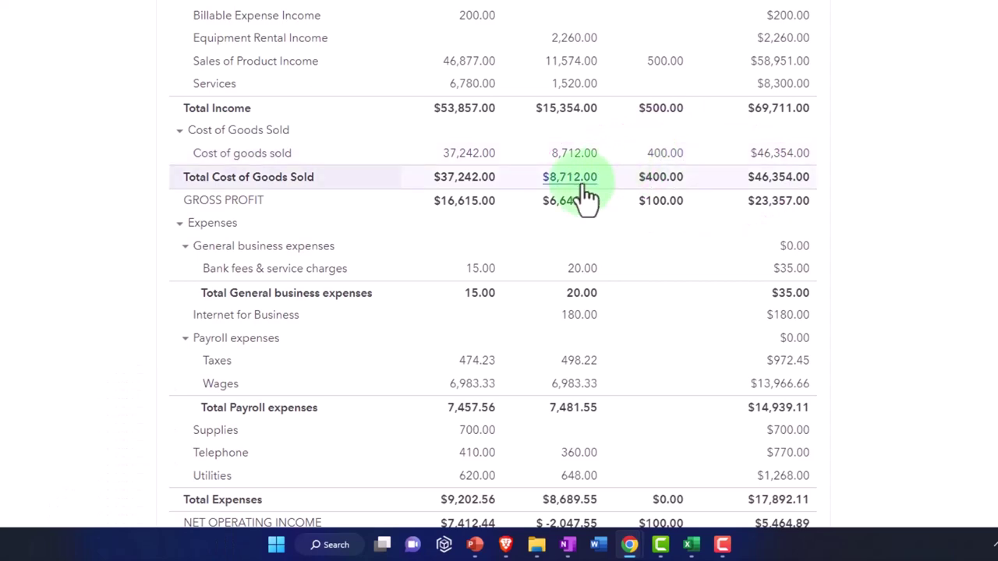
pyautogui.hotkey('ctrl', '+')
pyautogui.hotkey('ctrl', '+')
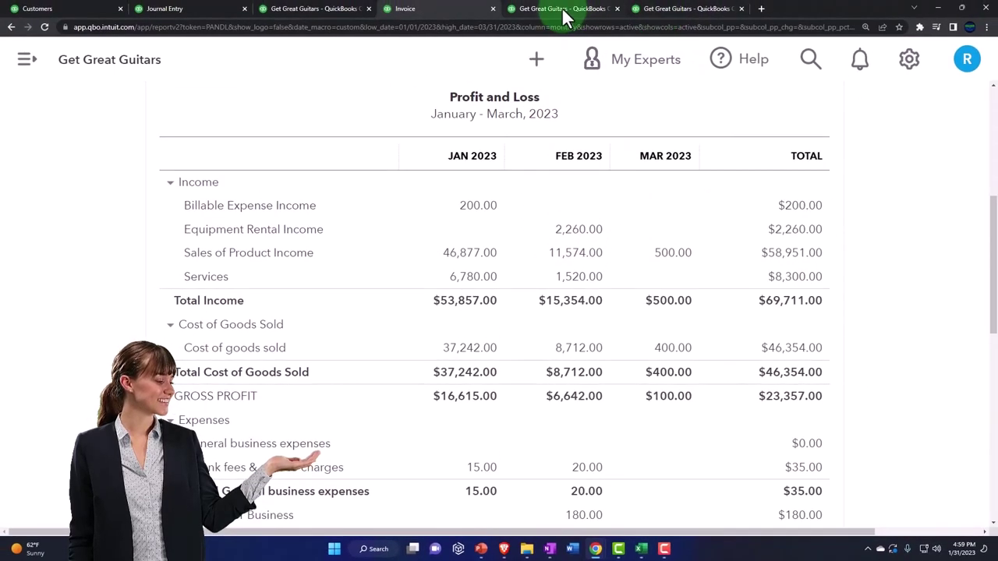
# Review the Customer Balance Detail report after a quick look at the Inventory Valuation Summary.
pyautogui.click(567, 11)
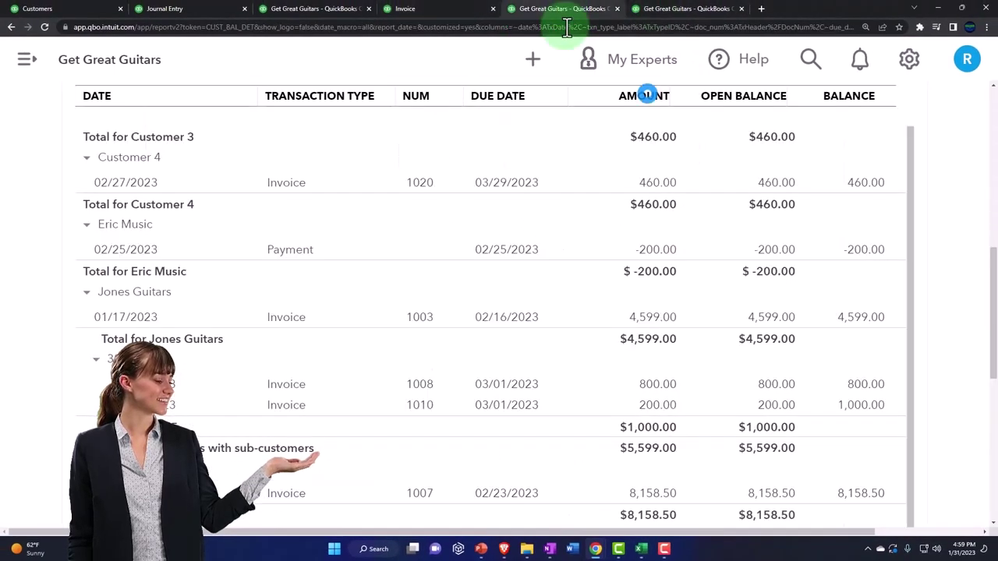
pyautogui.click(703, 8)
pyautogui.click(561, 10)
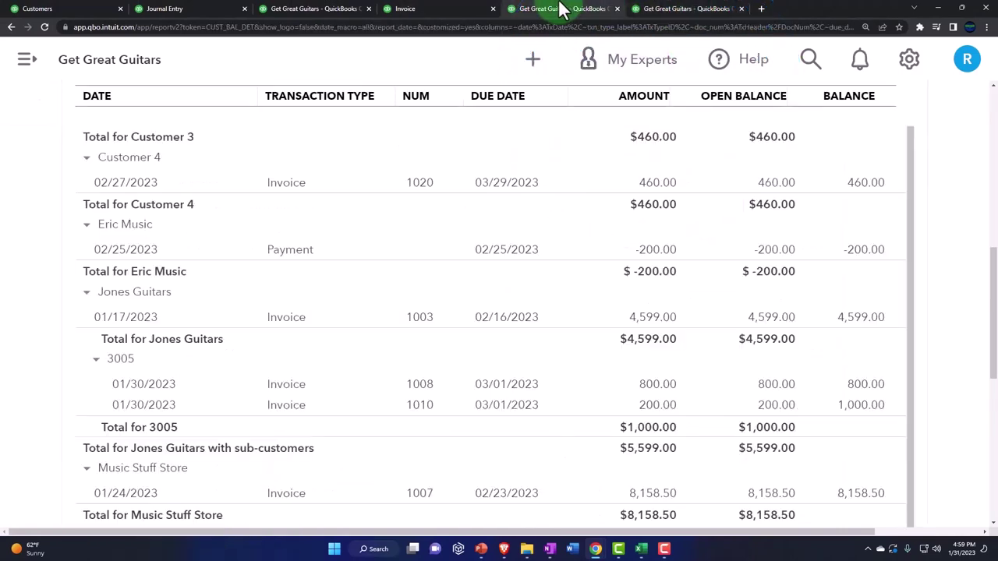
pyautogui.scroll(10, 89, 252)
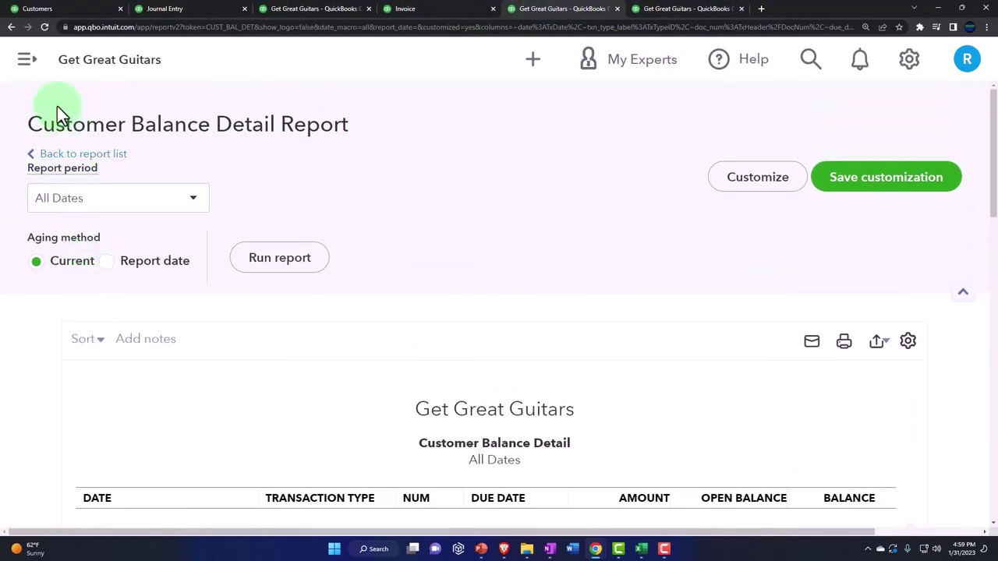
# Go to the Reports page from the main navigation menu.
pyautogui.click(26, 59)
pyautogui.scroll(-4, 70, 333)
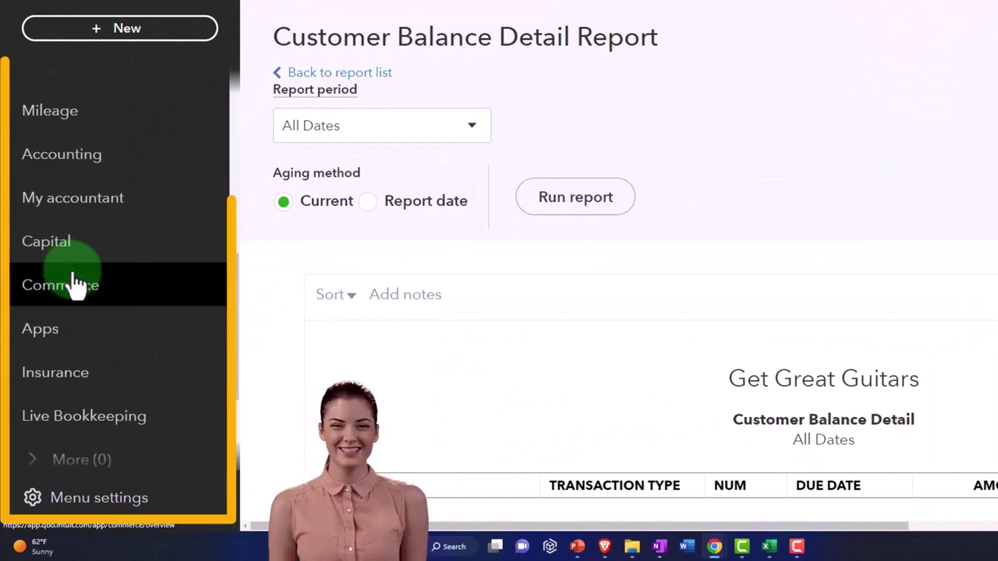
pyautogui.scroll(-3, 75, 285)
pyautogui.scroll(6, 78, 301)
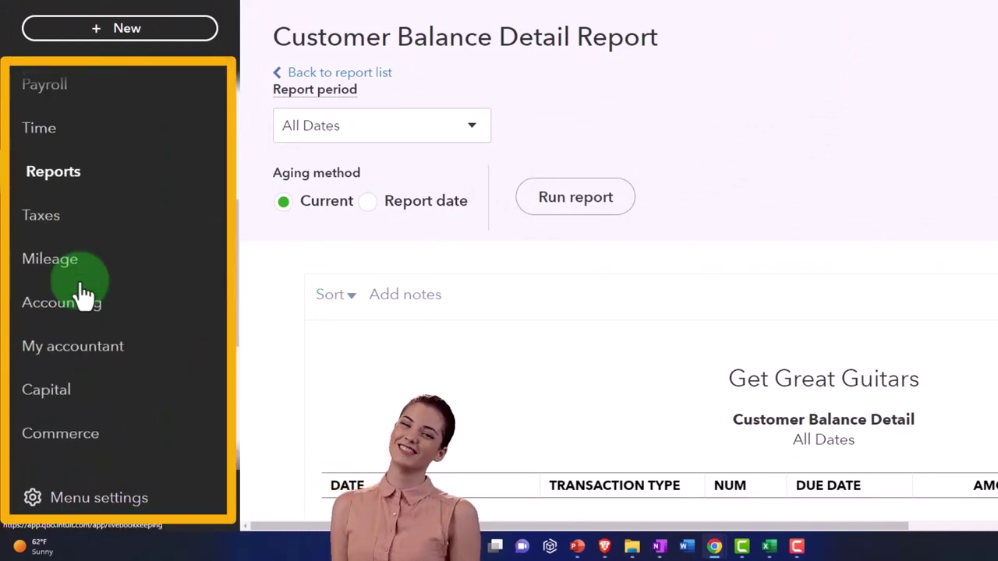
pyautogui.click(47, 173)
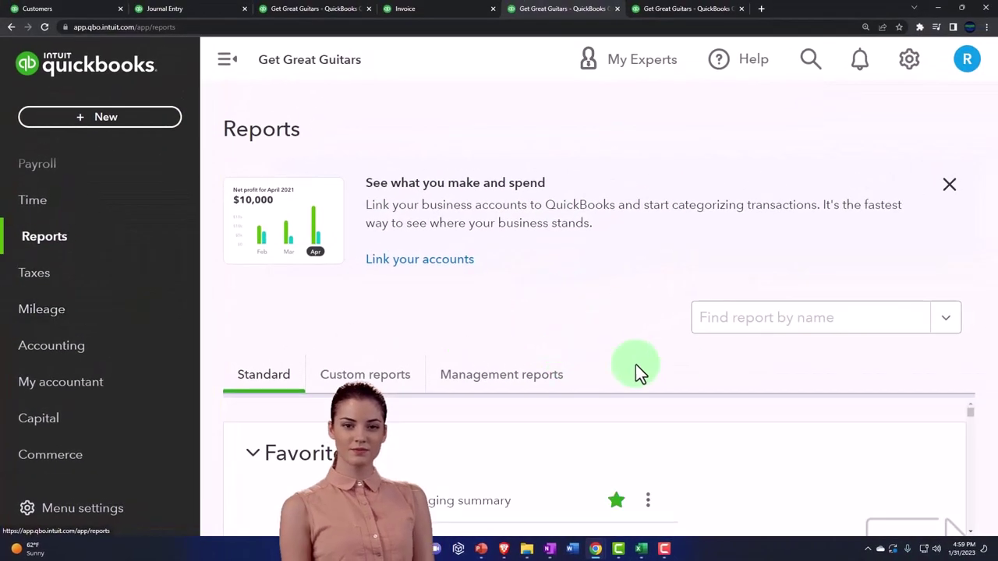
# Find the Journal report by searching 'jour' and open it.
pyautogui.click(740, 333)
pyautogui.write('jour')
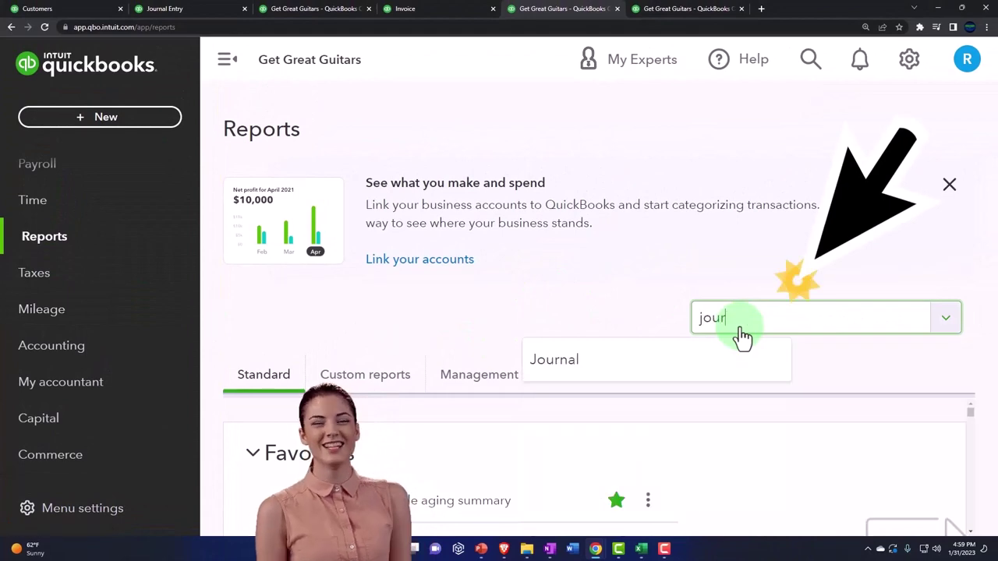
pyautogui.press('Down')
pyautogui.press('Return')
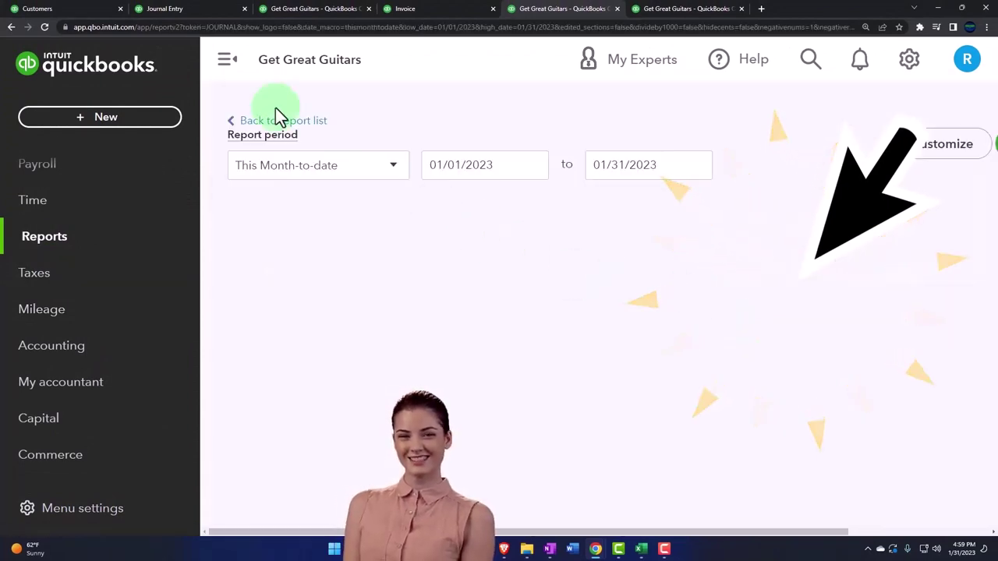
# Set the Journal report's date range to 02/28/2023 through 02/28/2023 and rerun it.
pyautogui.click(225, 59)
pyautogui.scroll(3, 328, 354)
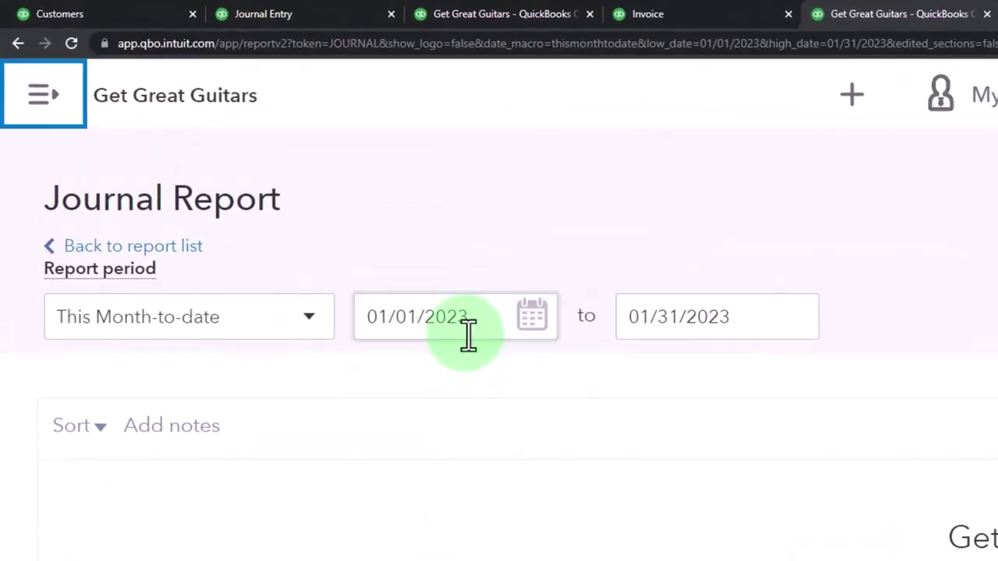
pyautogui.click(467, 336)
pyautogui.write('022823')
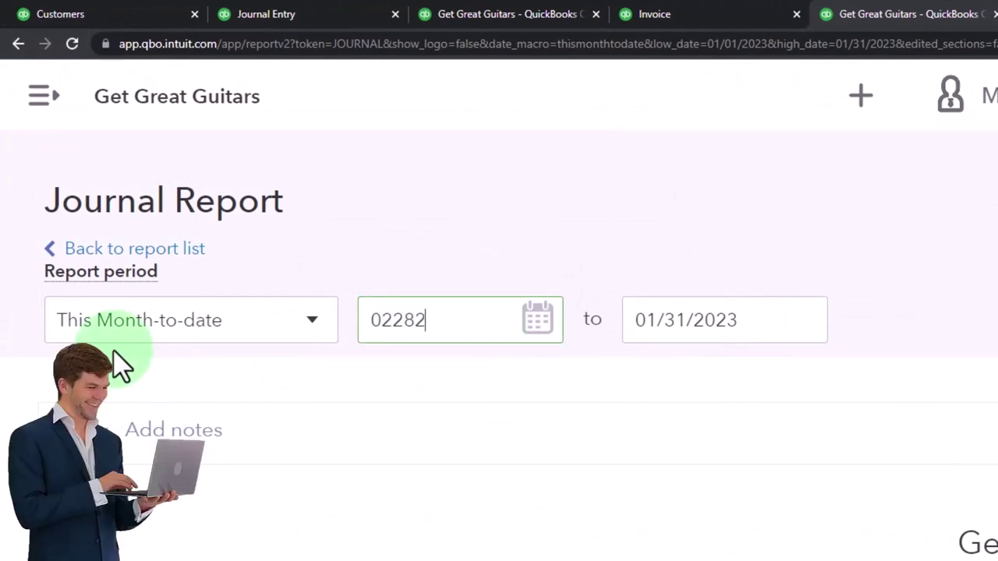
pyautogui.press('Tab')
pyautogui.write('022823')
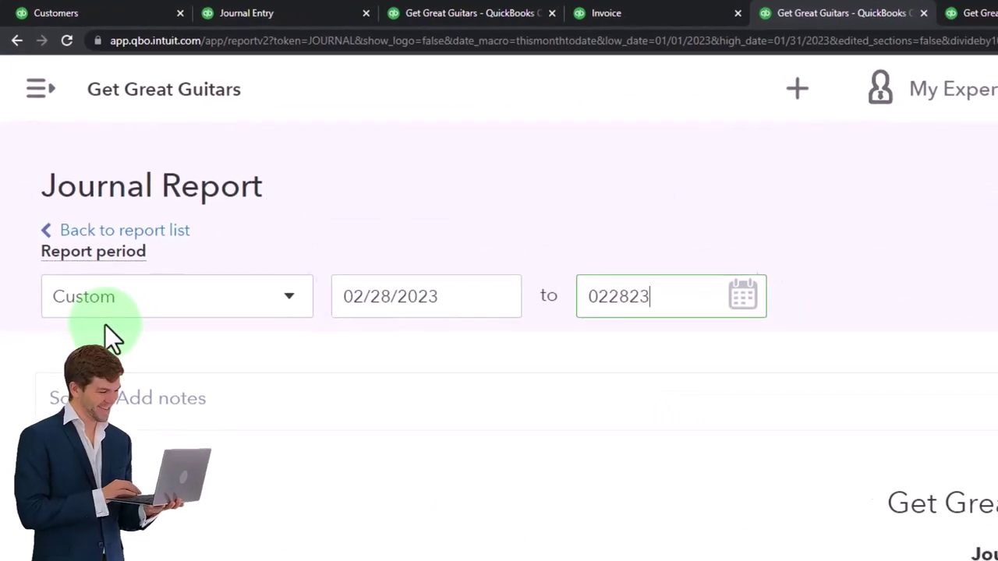
pyautogui.press('Return')
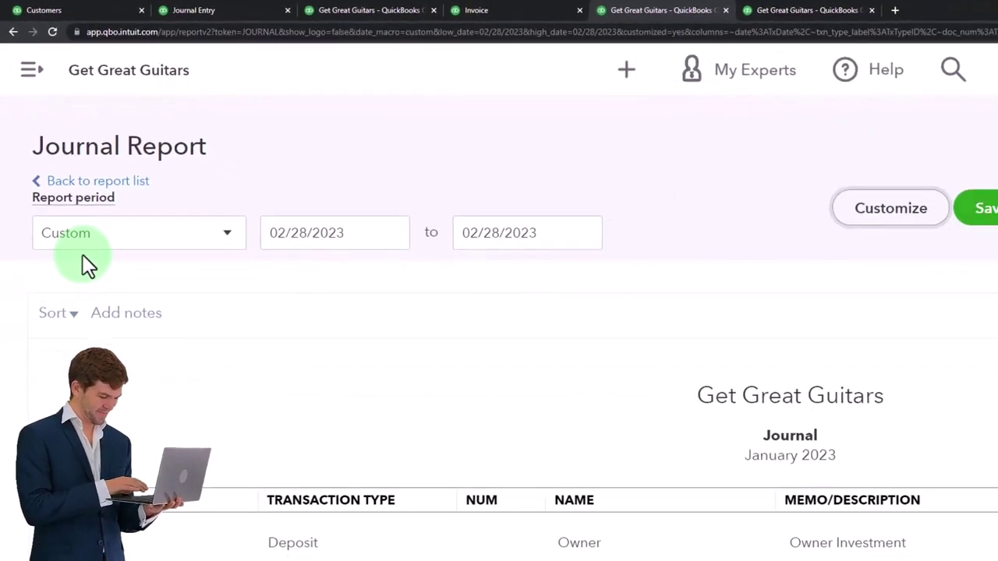
# Review the February 28 entries, including Check 1017 to Chase totaling $1,358.73.
pyautogui.scroll(-3, 552, 241)
pyautogui.hotkey('ctrl', '+')
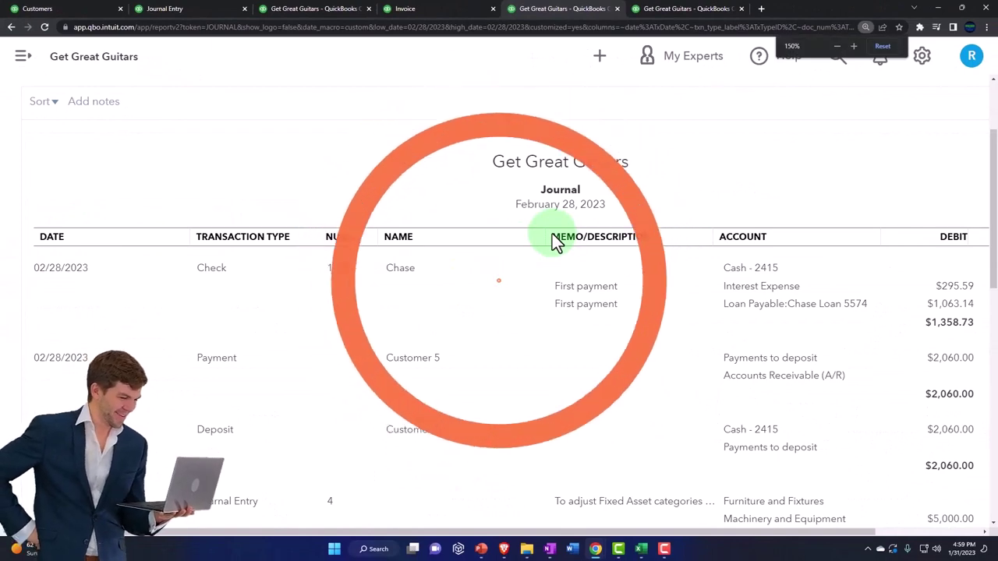
pyautogui.scroll(-3, 548, 357)
pyautogui.scroll(2, 548, 357)
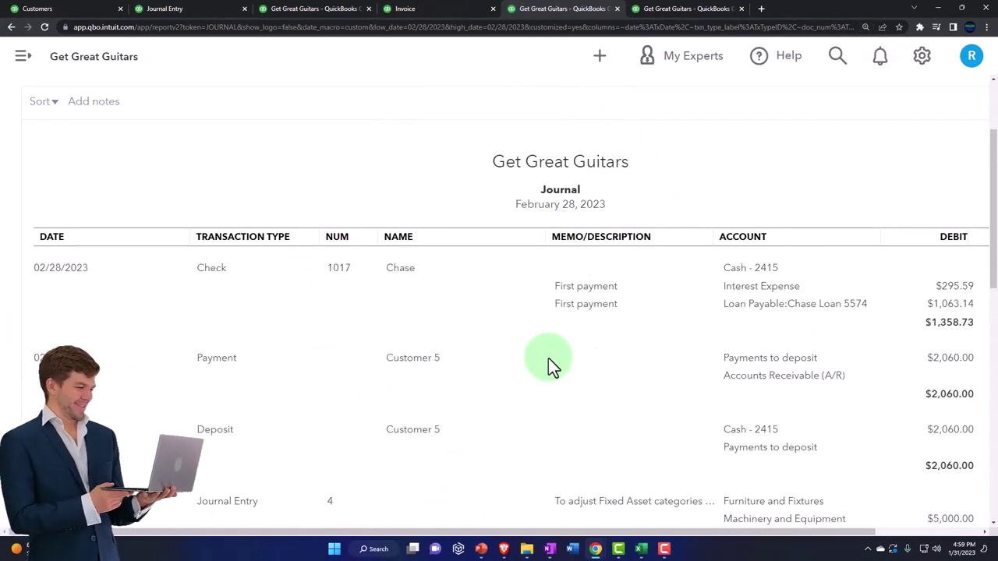
pyautogui.scroll(2, 592, 296)
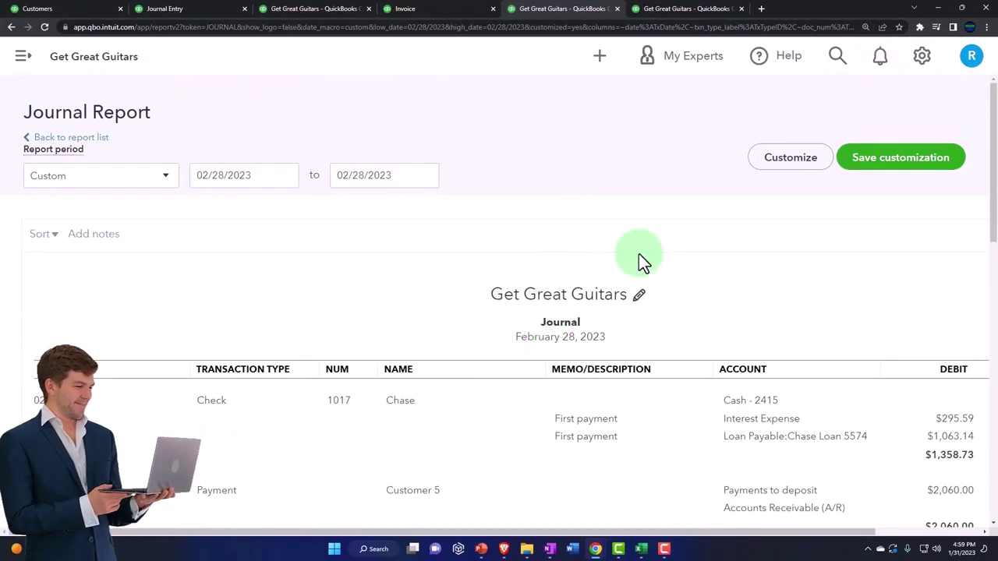
# Filter the report to Transaction Type Journal Entry and review entries 4, 5, 6 and 8 totaling $6,033.92.
pyautogui.click(768, 162)
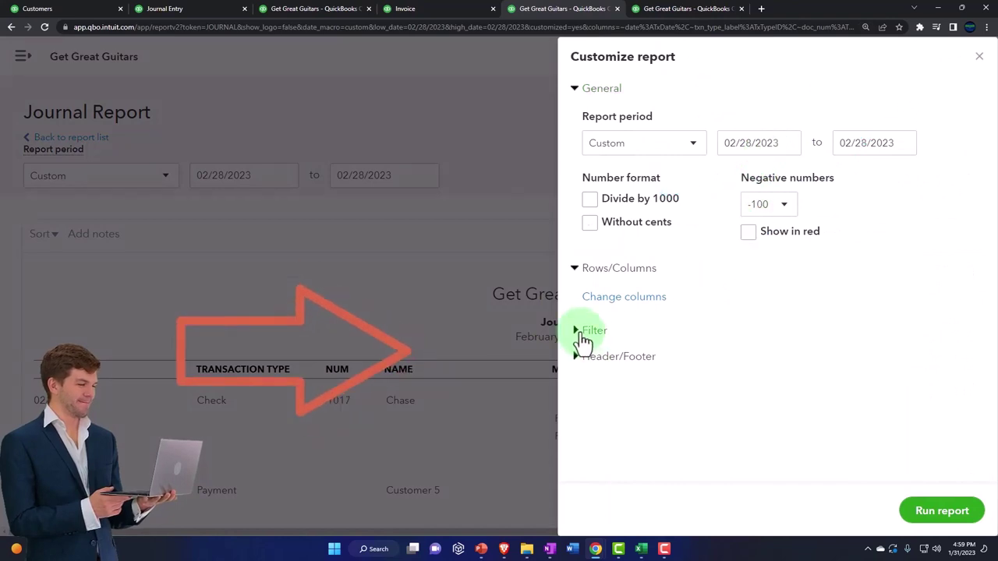
pyautogui.click(583, 337)
pyautogui.click(862, 369)
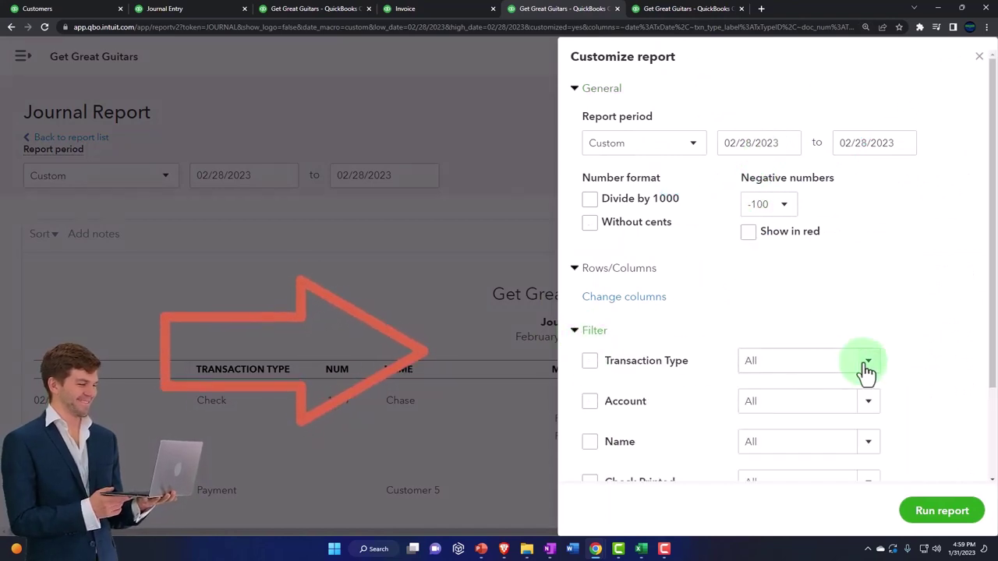
pyautogui.click(798, 340)
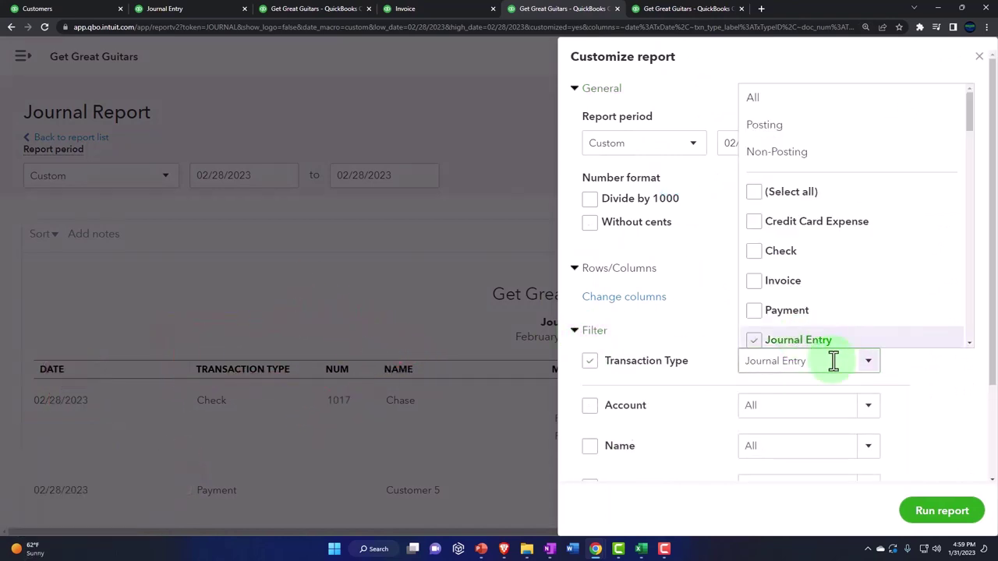
pyautogui.click(940, 512)
pyautogui.scroll(-2, 615, 444)
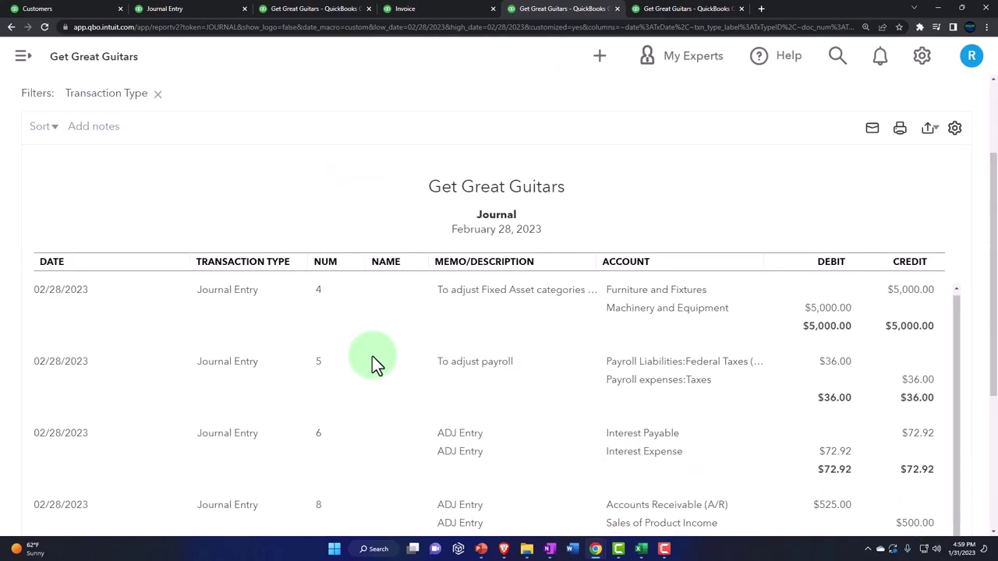
pyautogui.scroll(-3, 366, 370)
pyautogui.scroll(-3, 364, 366)
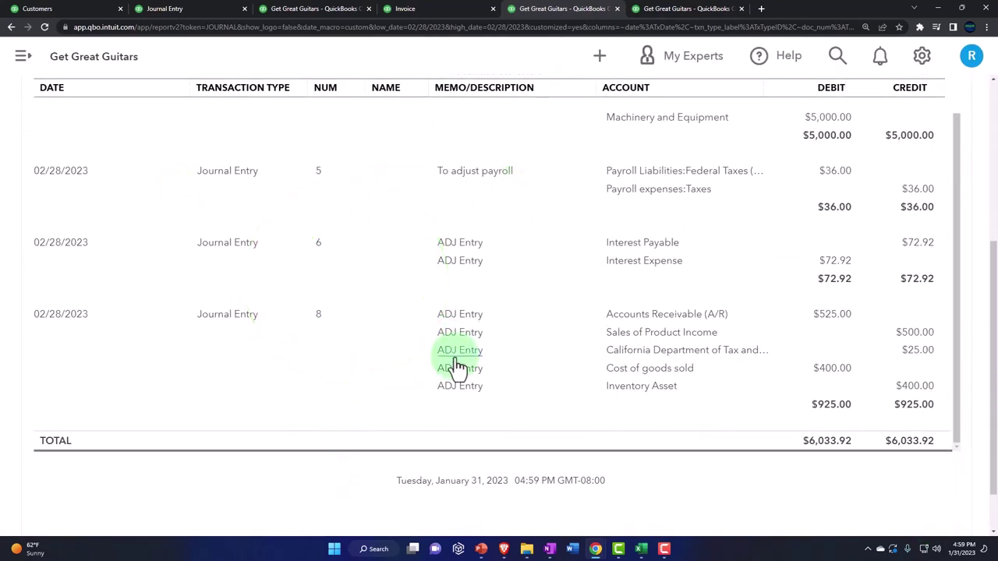